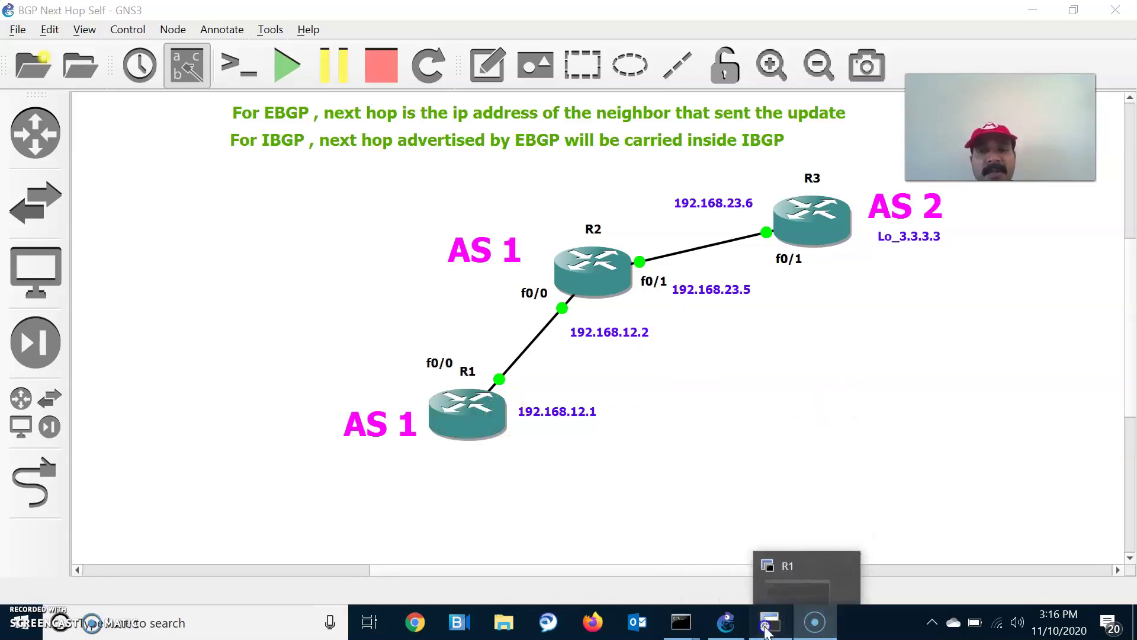
- Switch to the R1 console, enter global configuration mode and start BGP router configuration for AS 1
left_click(811, 627)
type("conf t")
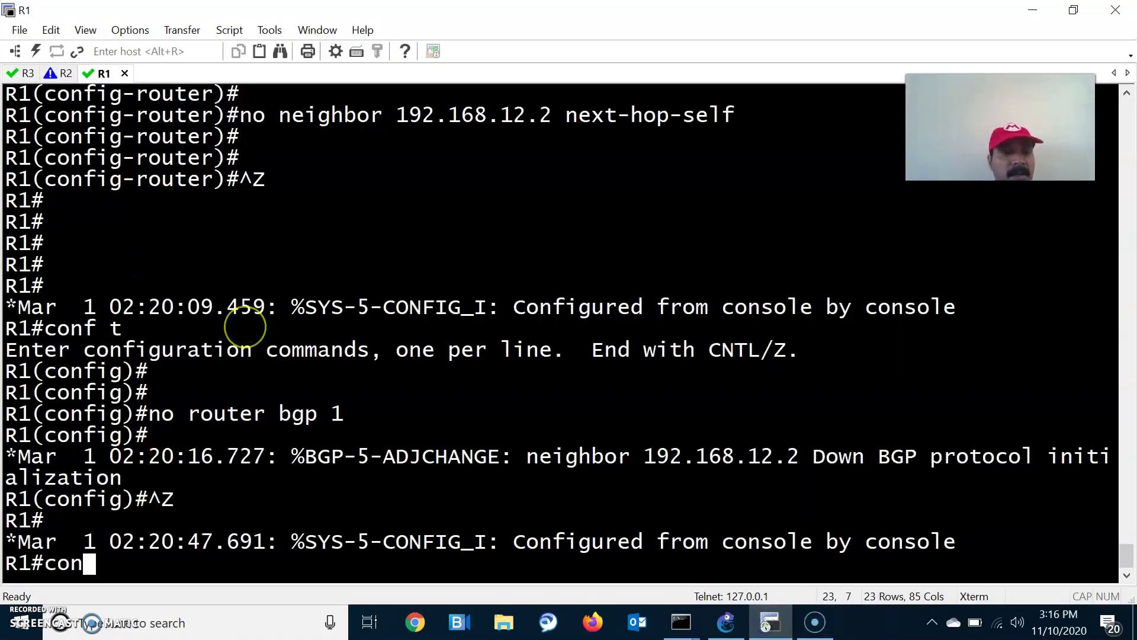
key("Return")
key("Return")
key("Return")
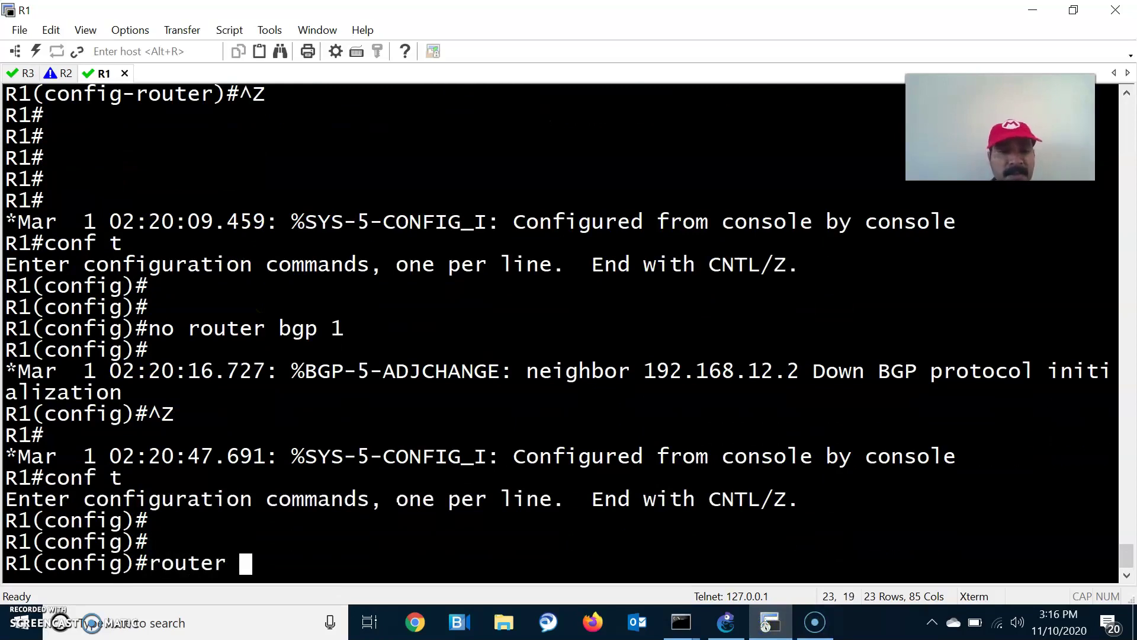
type("router bgp 1")
key("Return")
key("Return")
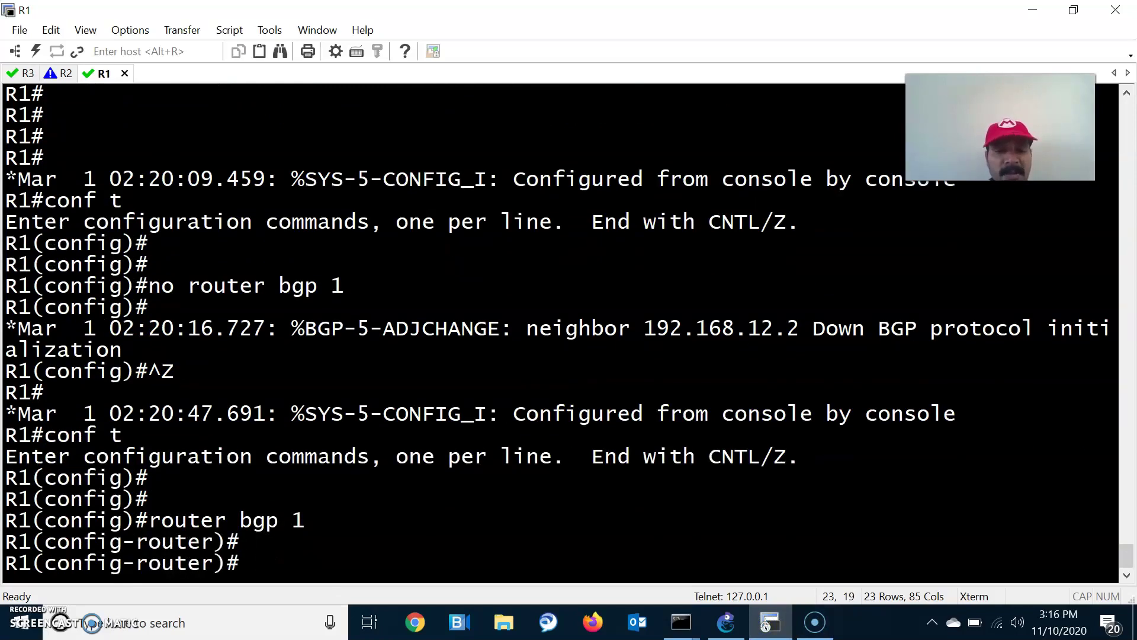
- Define 192.168.12.2 as R1's BGP neighbor with remote-as 1, checking the address in the GNS3 topology, and leave configuration mode
type("nei")
key("Tab")
left_click(727, 627)
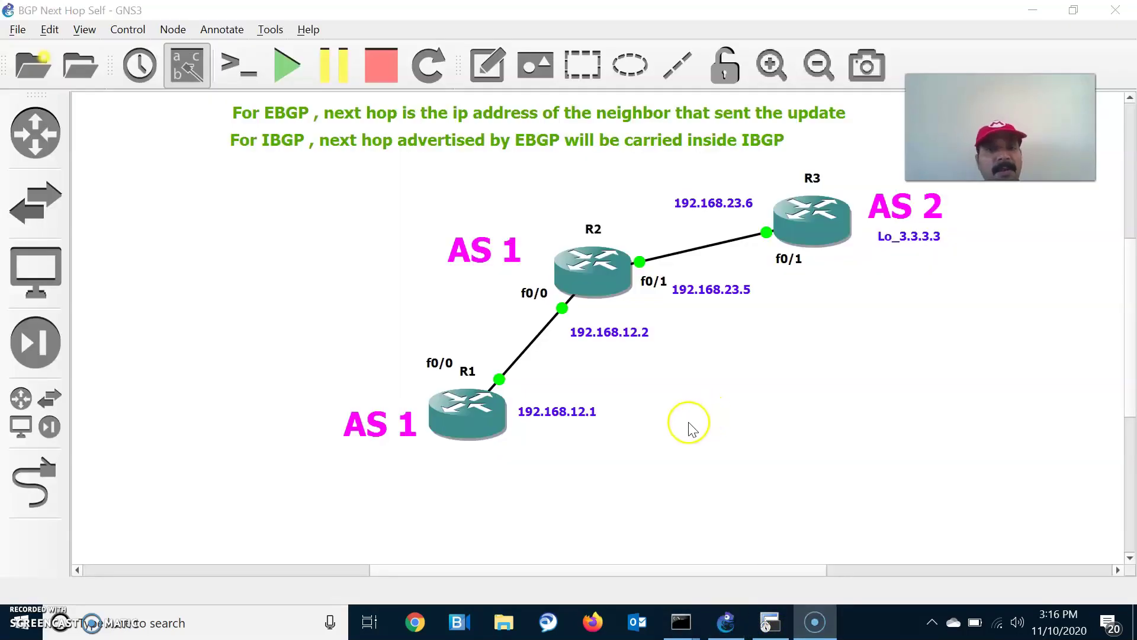
left_click(771, 622)
type("192")
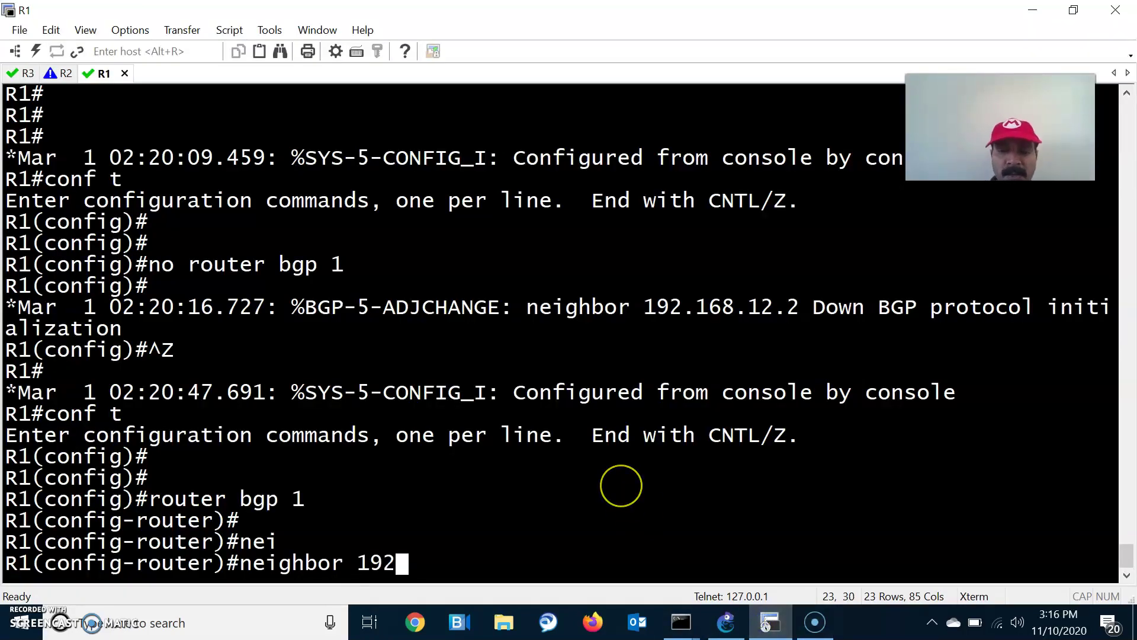
type(".168.12.2")
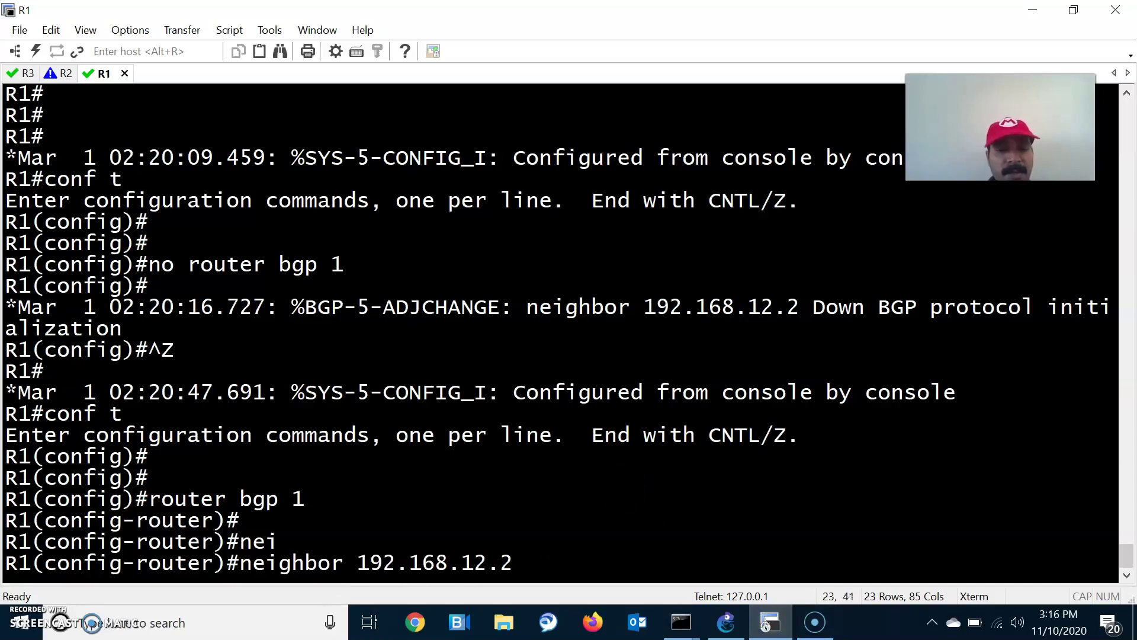
type(" remot")
key("Tab")
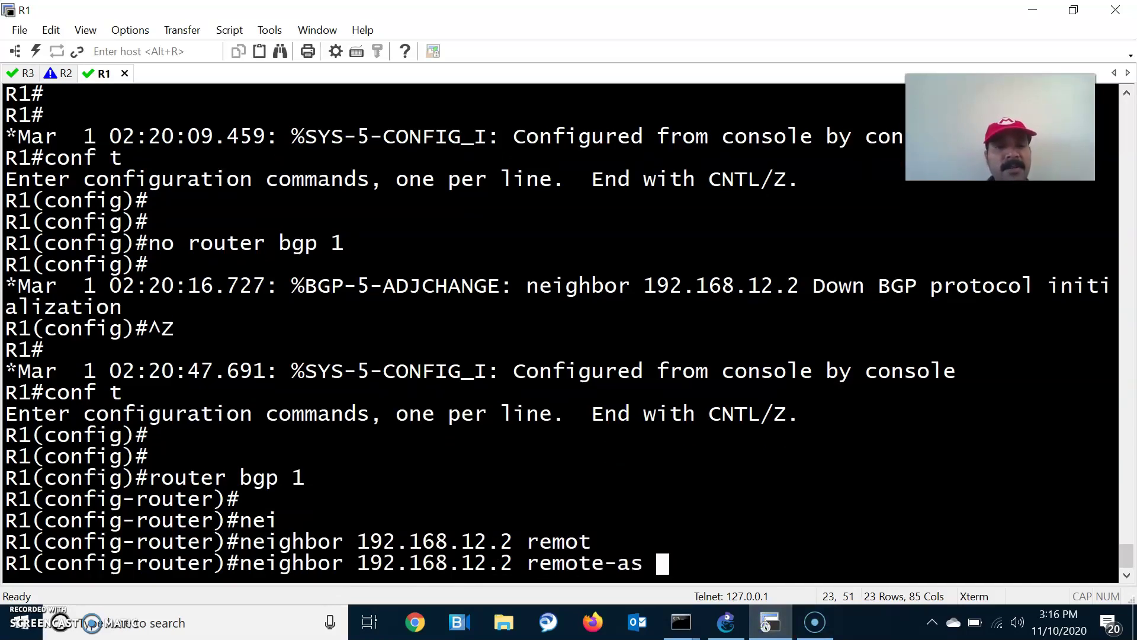
type("1")
key("Return")
key("Return")
key("ctrl+z")
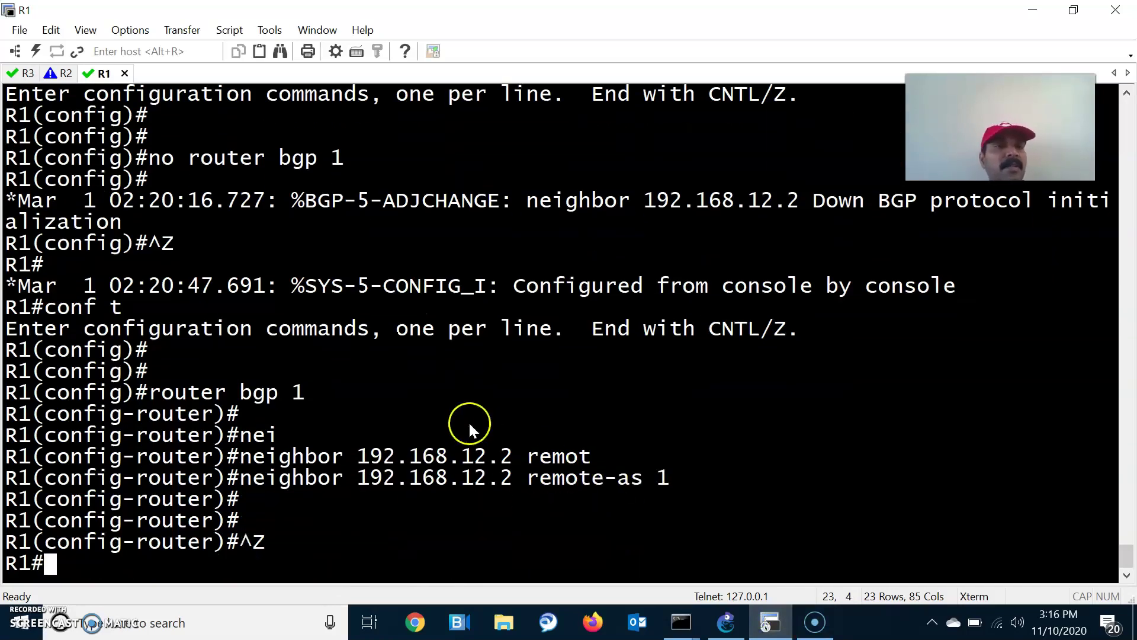
- On R2, enter global configuration mode and start BGP router configuration for AS 1
left_click(64, 73)
type("conf t")
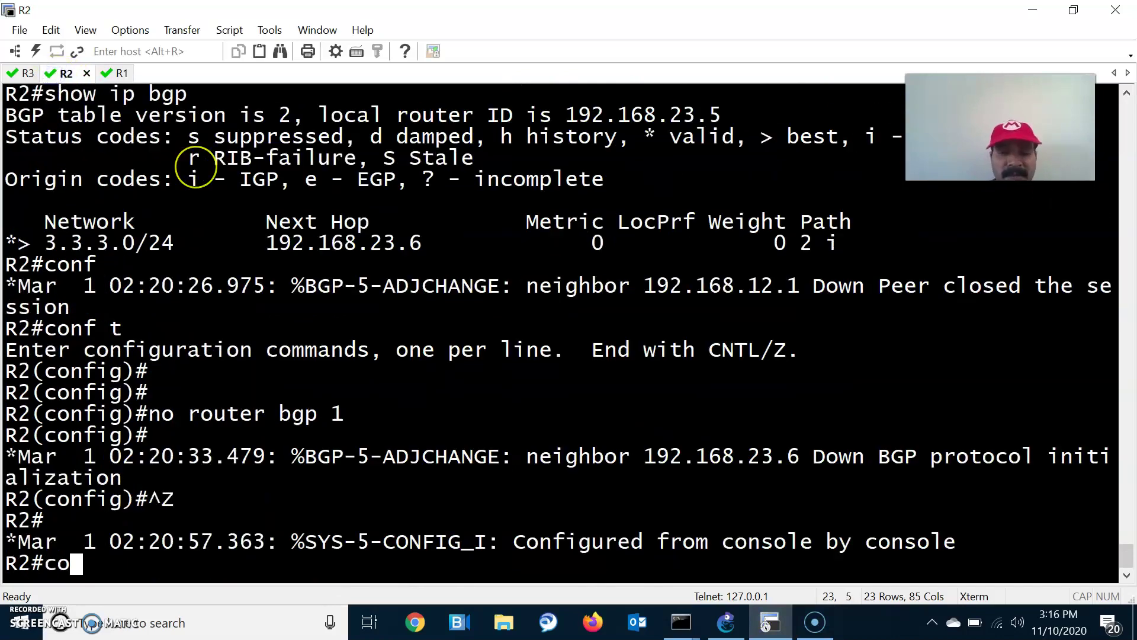
key("Return")
key("Return")
key("Return")
key("Return")
type("router bgp 1")
key("Return")
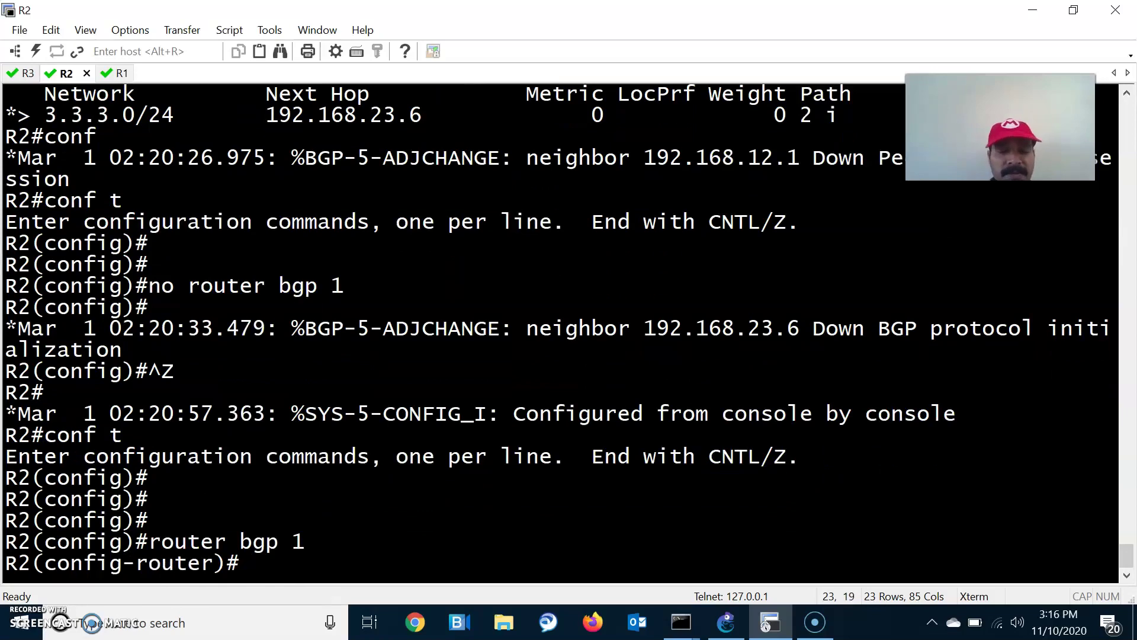
- Define 192.168.12.1 as R2's BGP neighbor with remote-as 1 and leave configuration mode
type("nei")
key("Tab")
type("1")
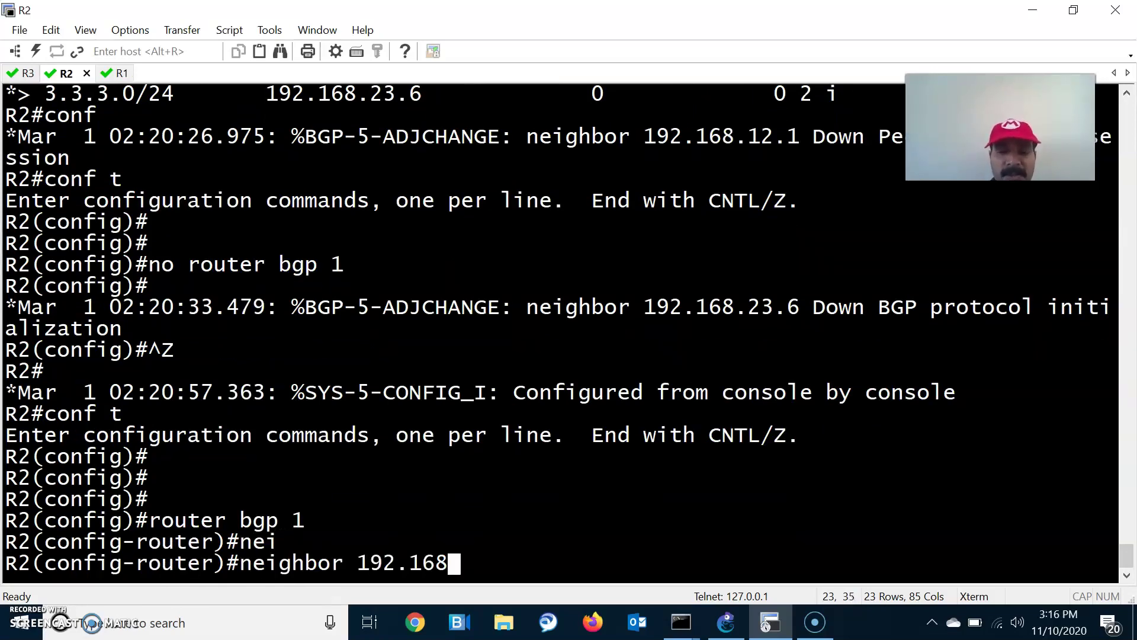
type("92.168.12.1 remot")
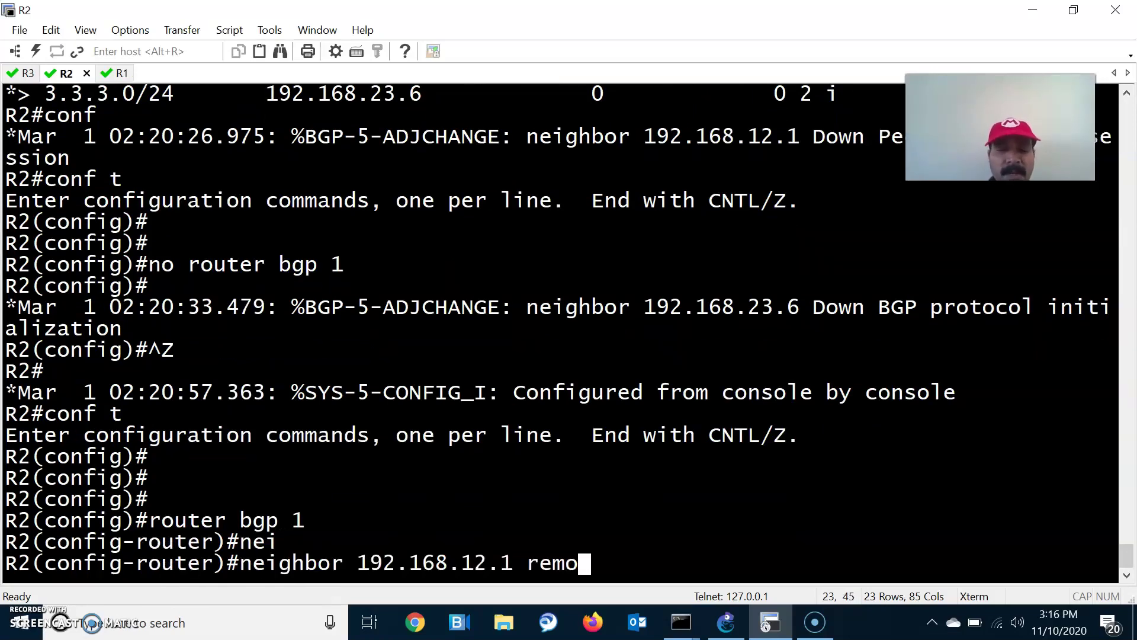
key("Tab")
type("1")
key("Return")
key("Return")
key("ctrl+z")
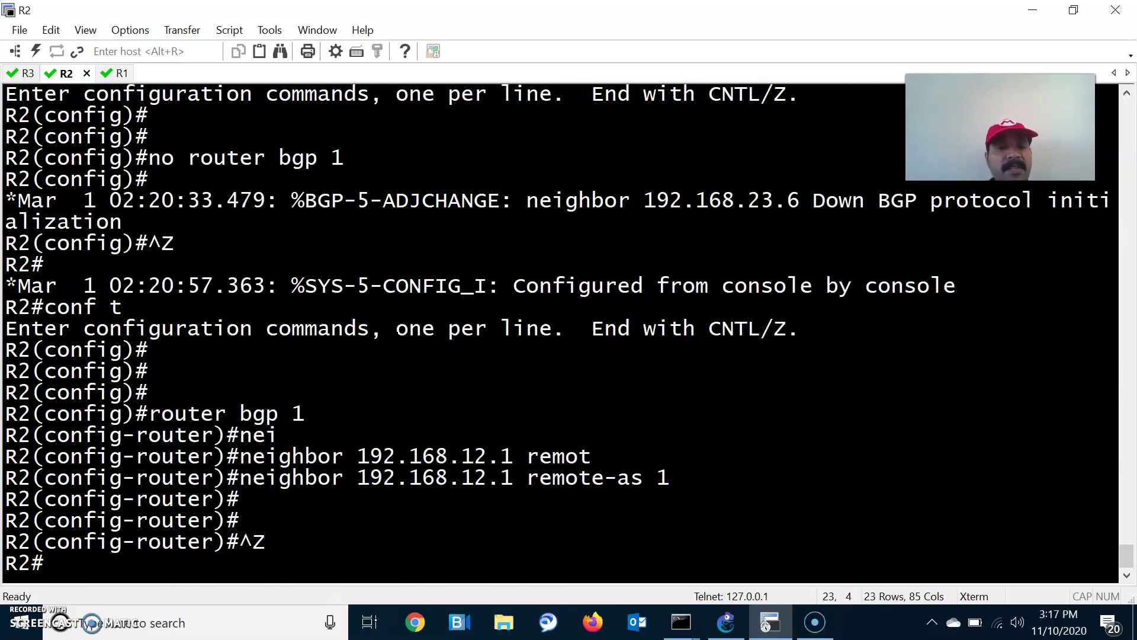
key("Return")
key("Return")
key("Return")
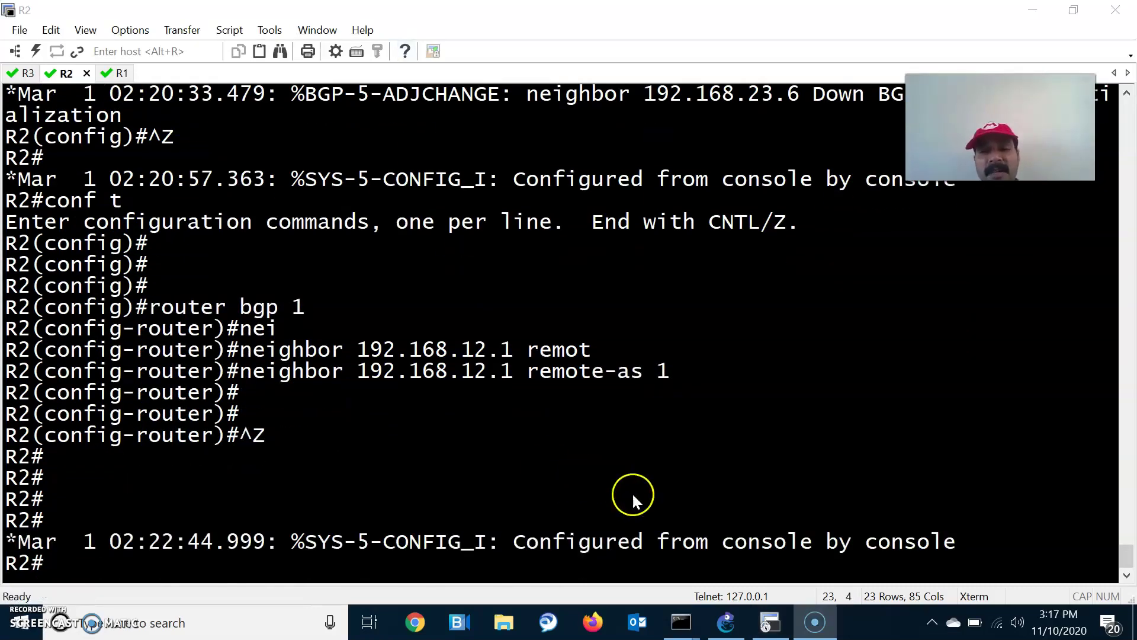
- Check the GNS3 topology, return to the R2 console and re-enter BGP router configuration for AS 1
left_click(726, 622)
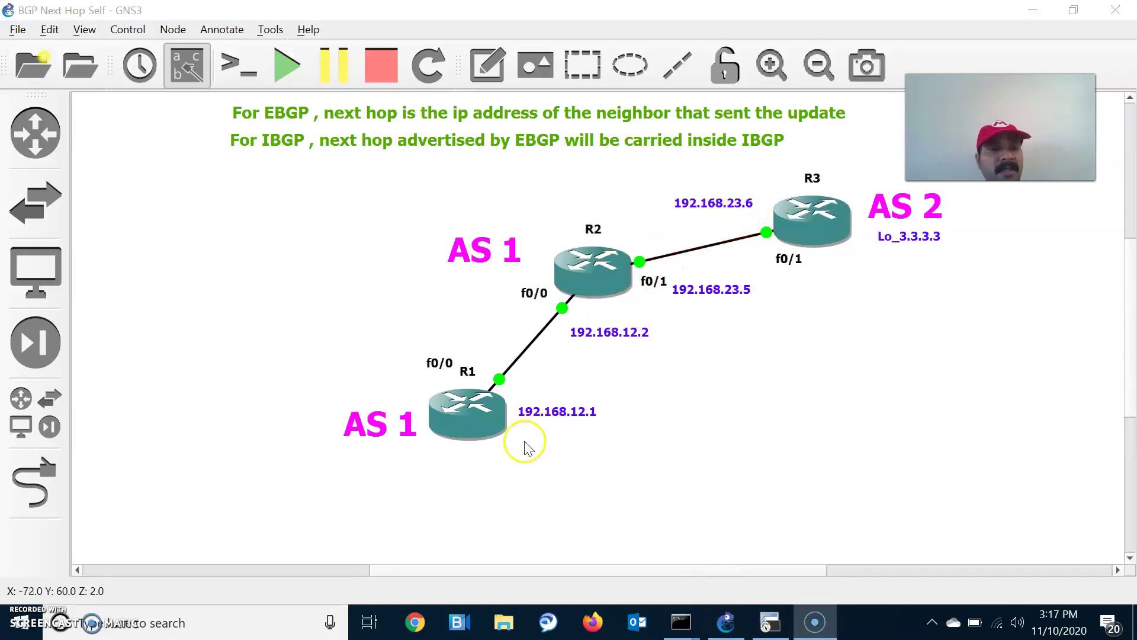
left_click(771, 622)
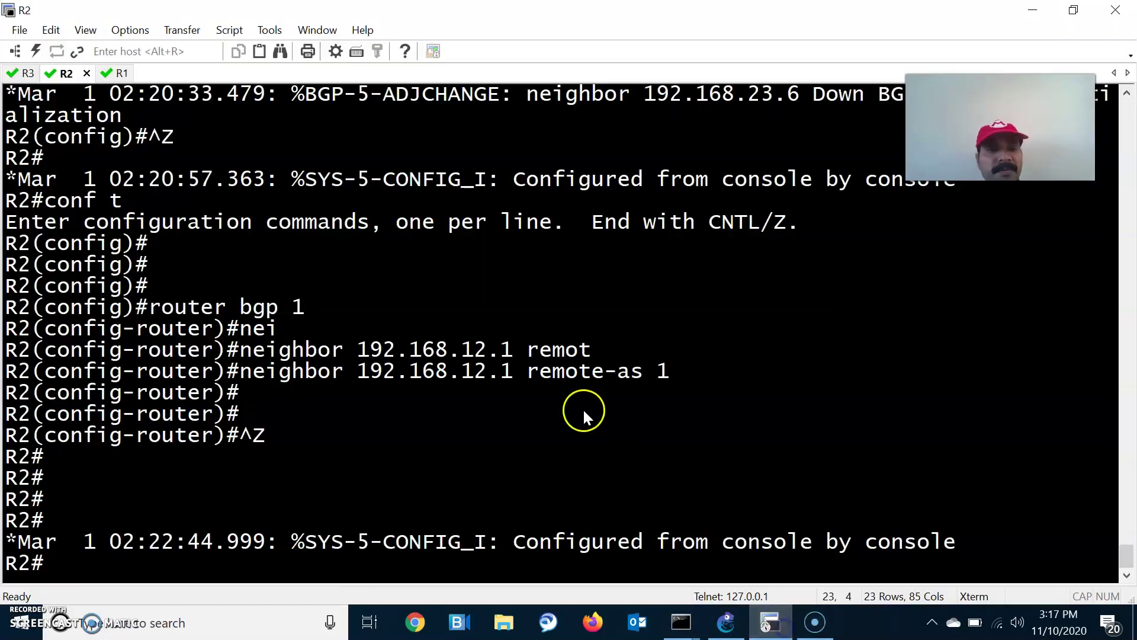
type("conf t")
key("Return")
key("Up")
key("Up")
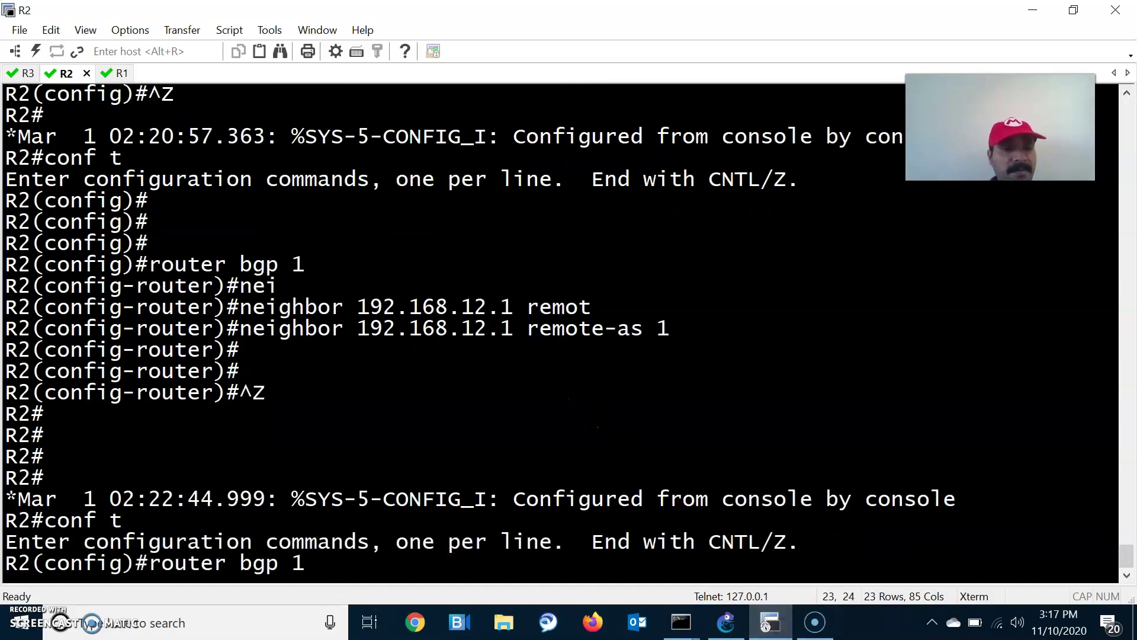
key("Return")
- Define 192.168.23.6 as R2's BGP neighbor with remote-as 2 and leave configuration mode
type("nei")
key("Tab")
type("192.168")
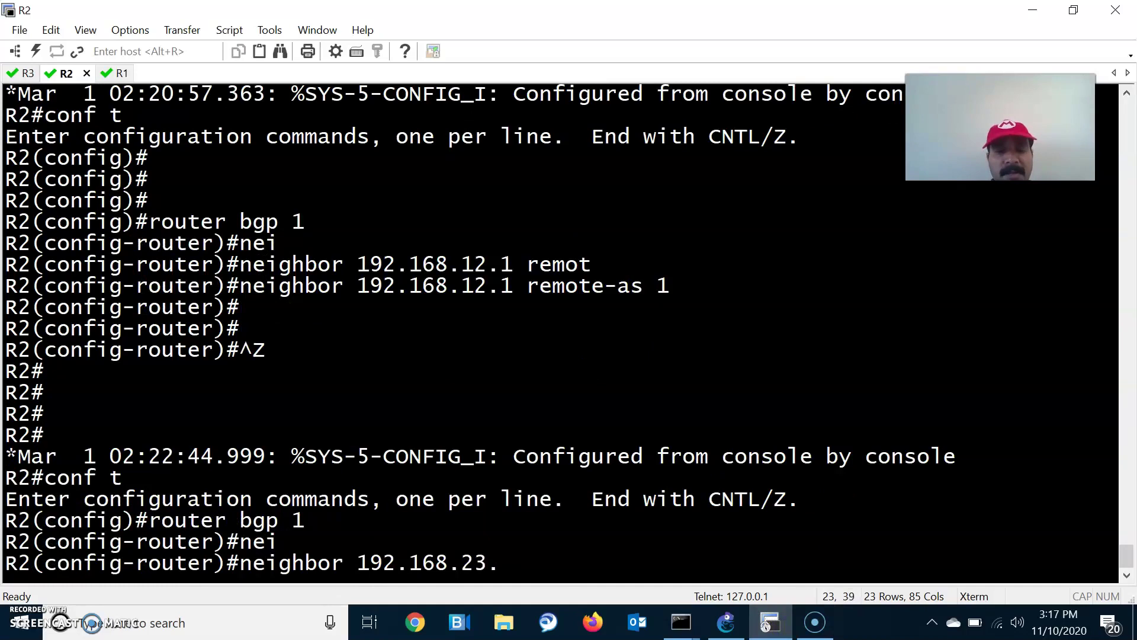
type(".23.6 remot")
key("Tab")
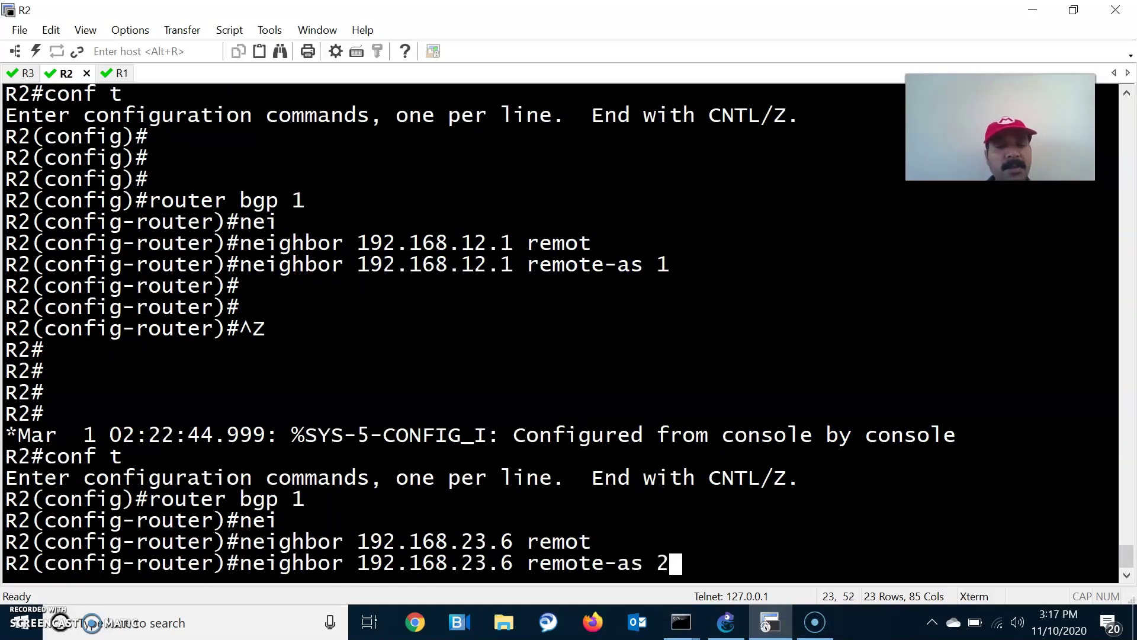
type("2")
key("Return")
key("Return")
key("Return")
key("ctrl+z")
key("Return")
key("Return")
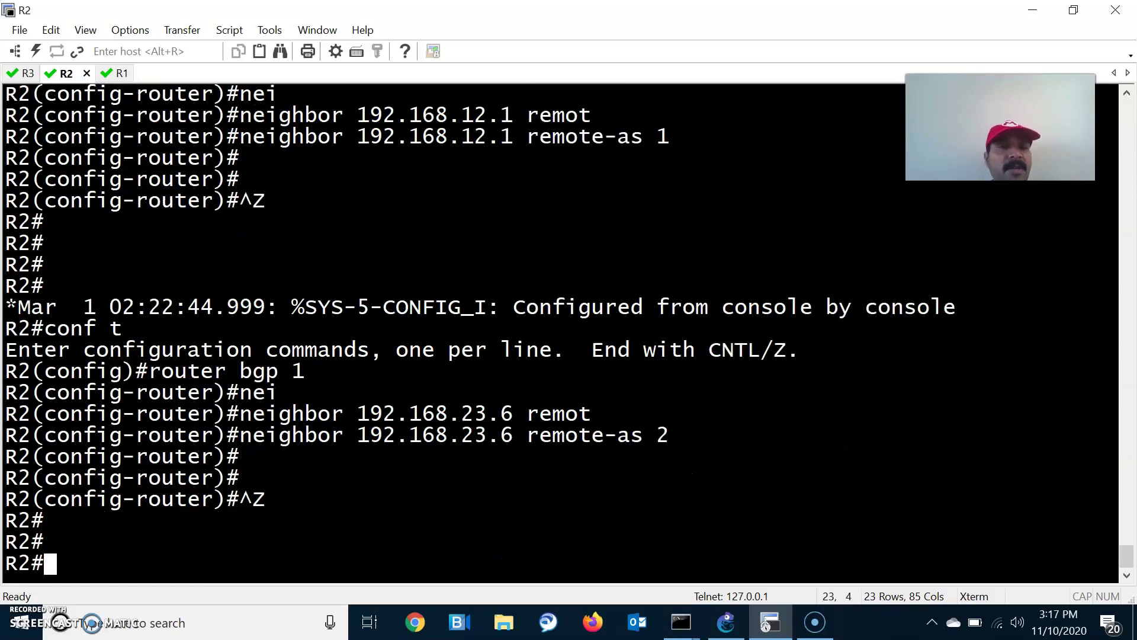
- On R3, enter global configuration mode, check the GNS3 topology and start BGP router configuration for AS 2
left_click(25, 73)
type("conf t")
key("Return")
key("Return")
key("Return")
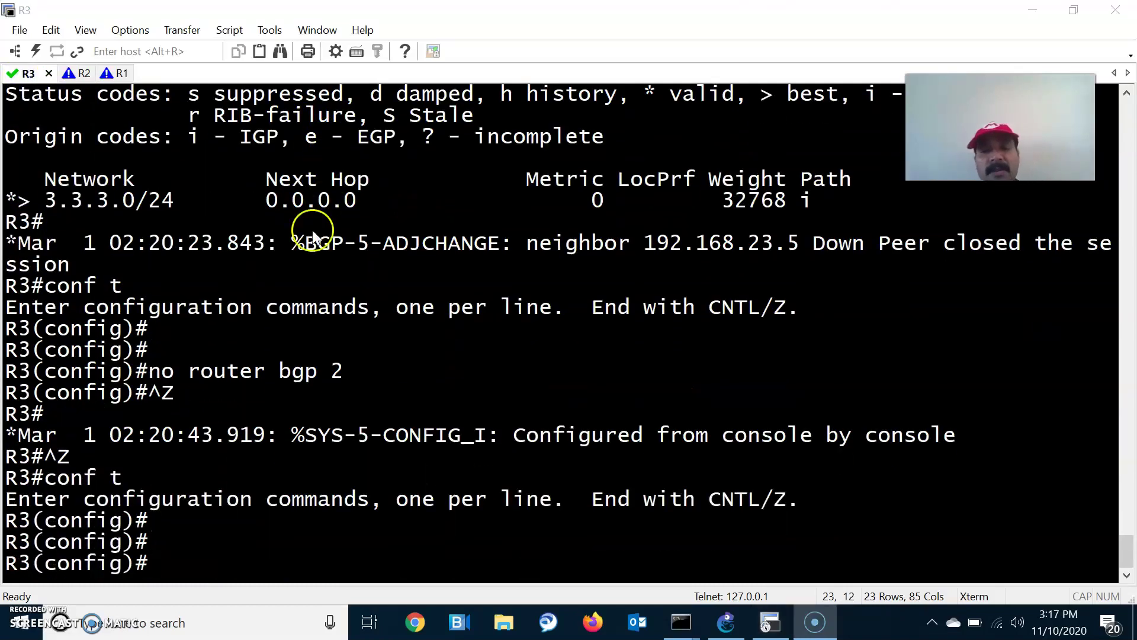
left_click(726, 622)
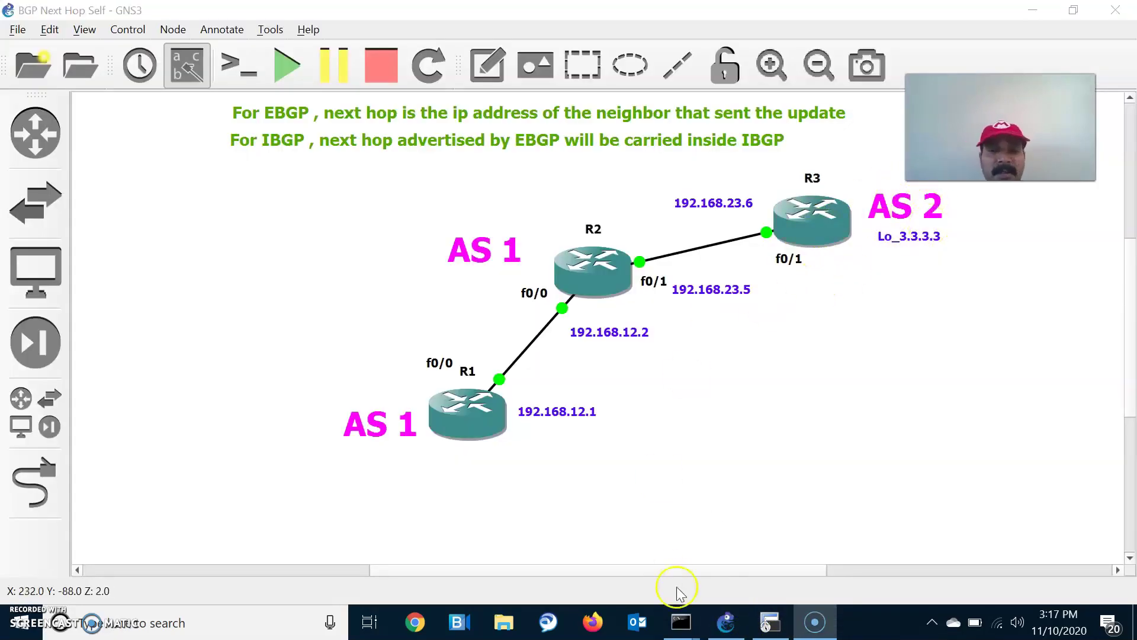
left_click(765, 622)
type("router bgp")
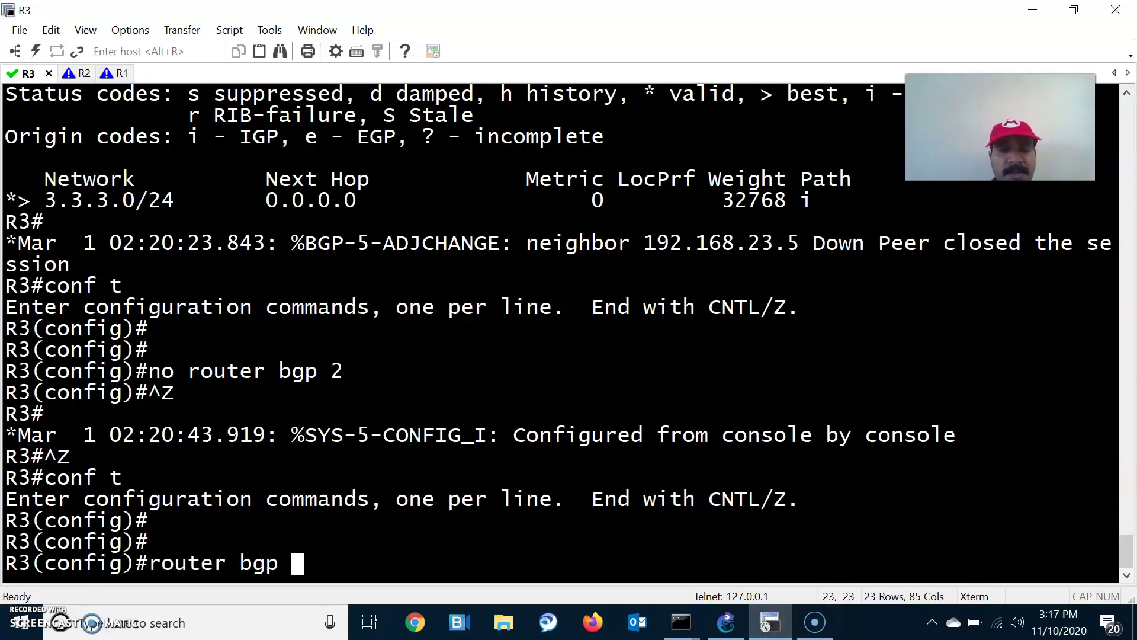
type(" 2")
key("Return")
- Define 192.168.23.5 as R3's BGP neighbor with remote-as 1 and leave configuration mode
type("nei")
key("Tab")
type("1")
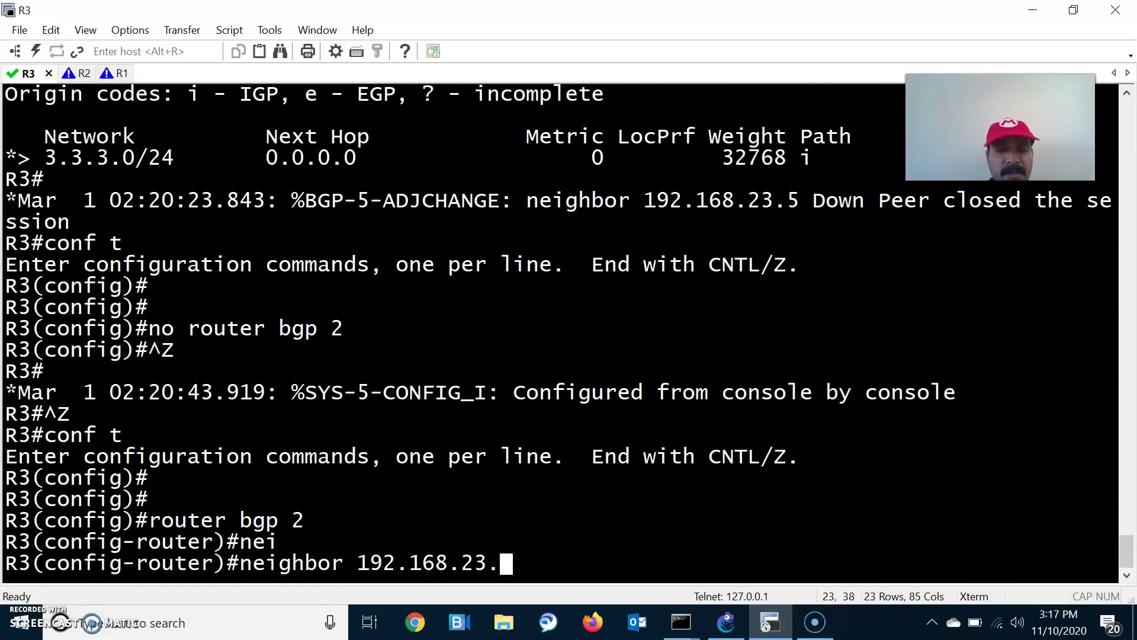
type("92.168.23.5")
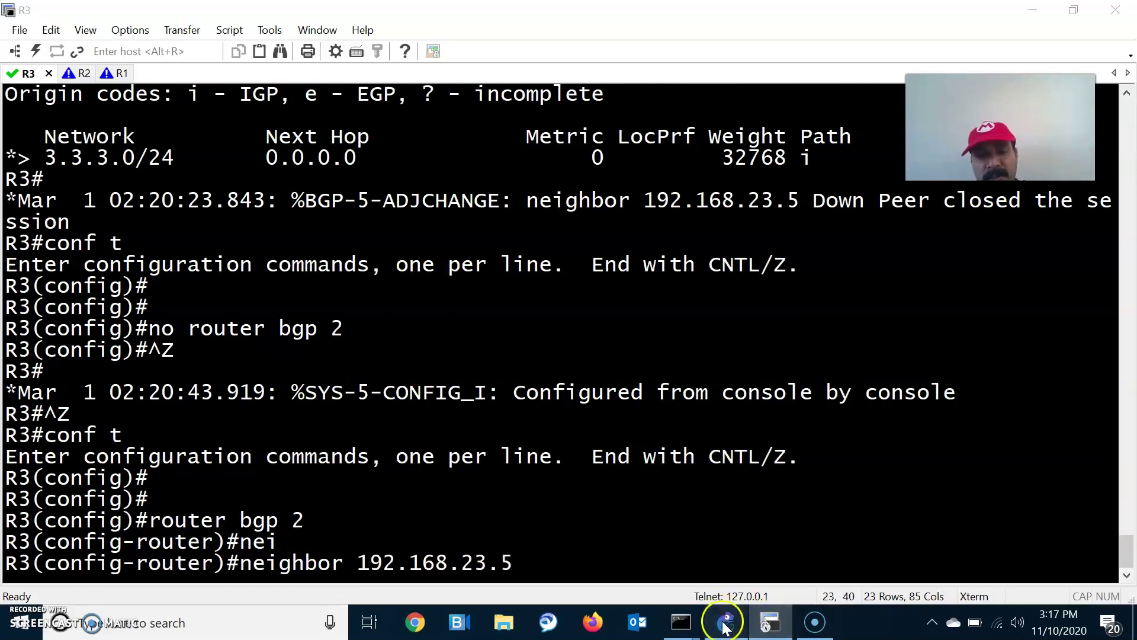
left_click(726, 622)
left_click(779, 625)
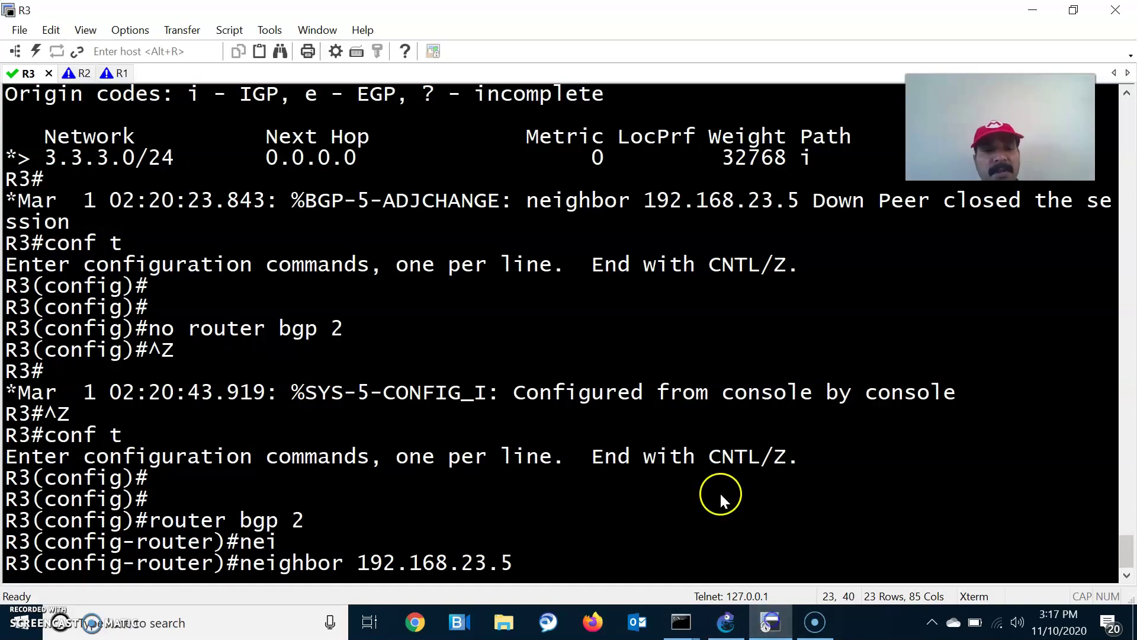
type("remot")
key("Tab")
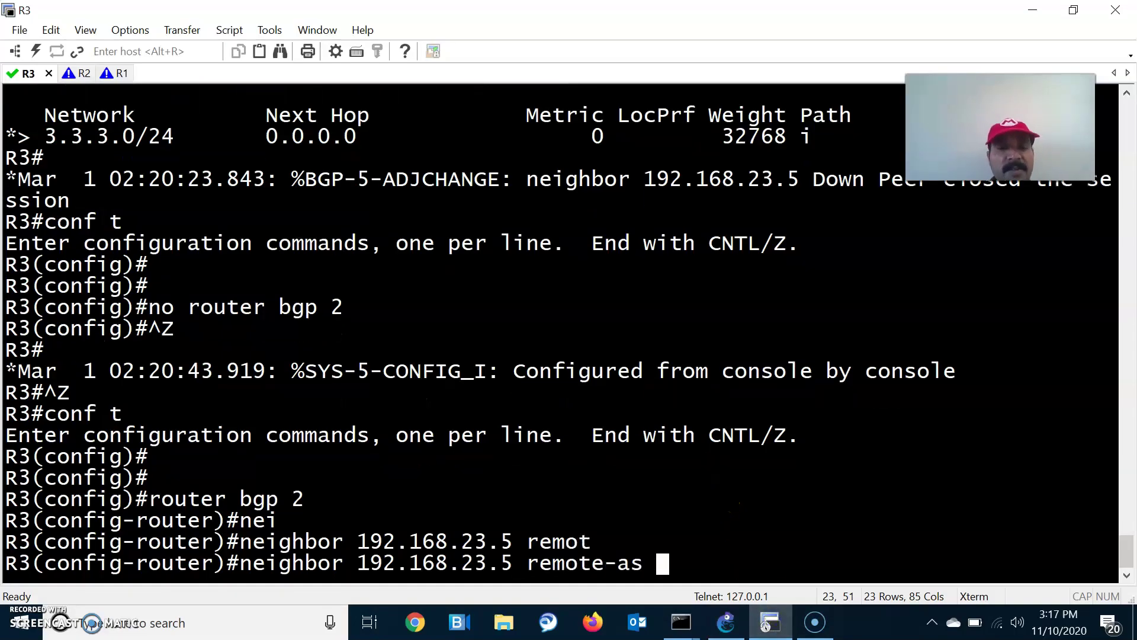
type("1")
key("Return")
key("Return")
key("ctrl+z")
key("Return")
key("Return")
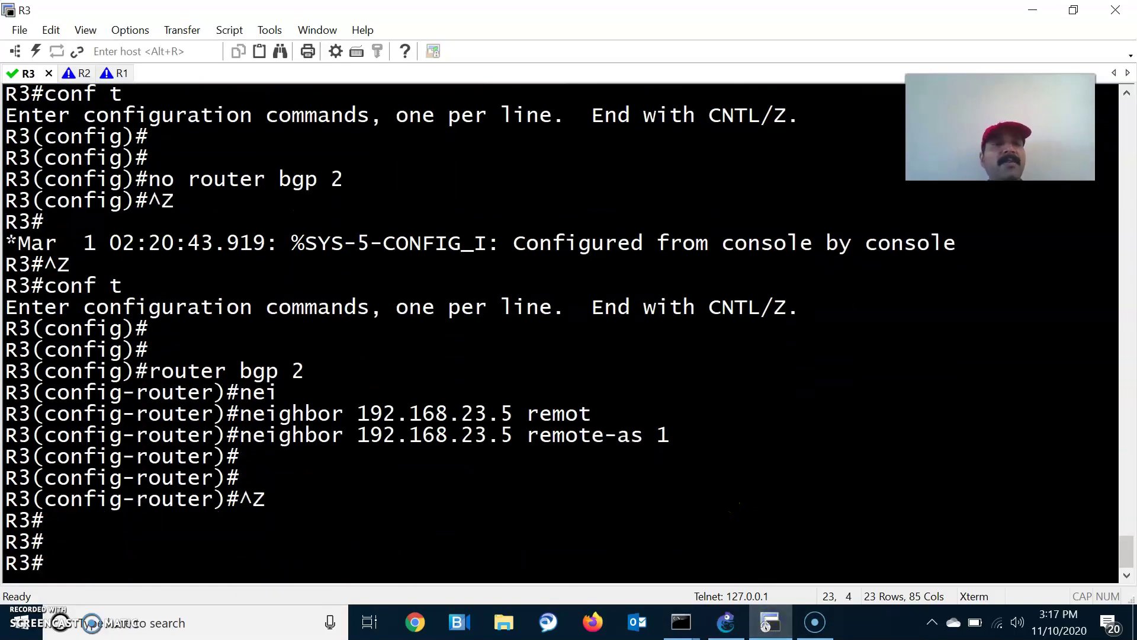
- Review the topology in GNS3, then display R1's BGP neighbor status with show ip bgp all summary
key("alt+Tab")
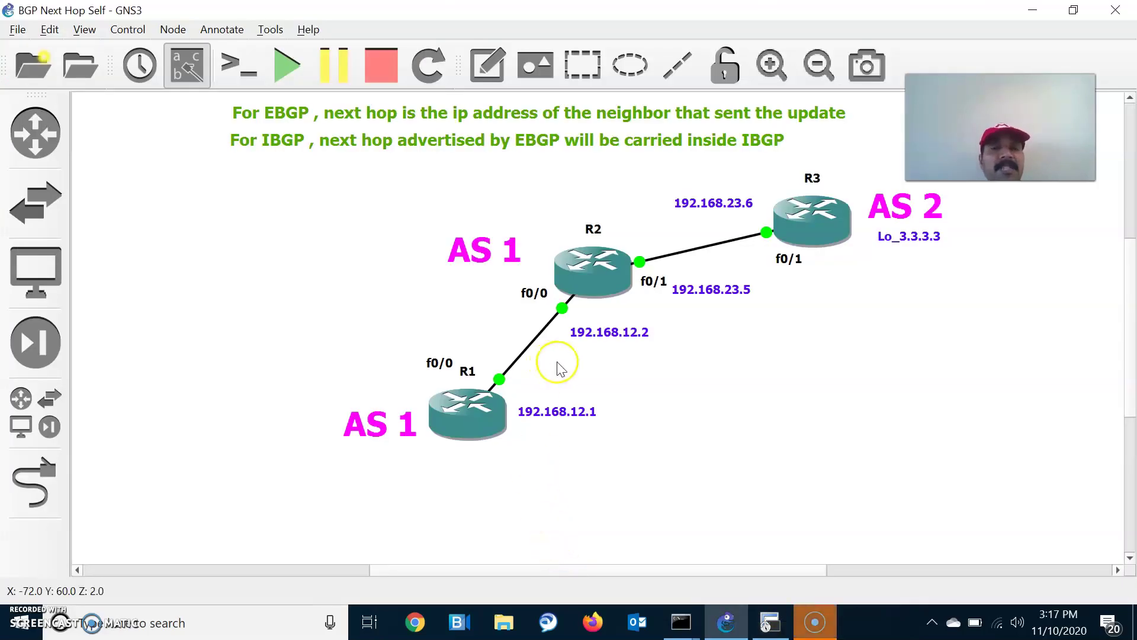
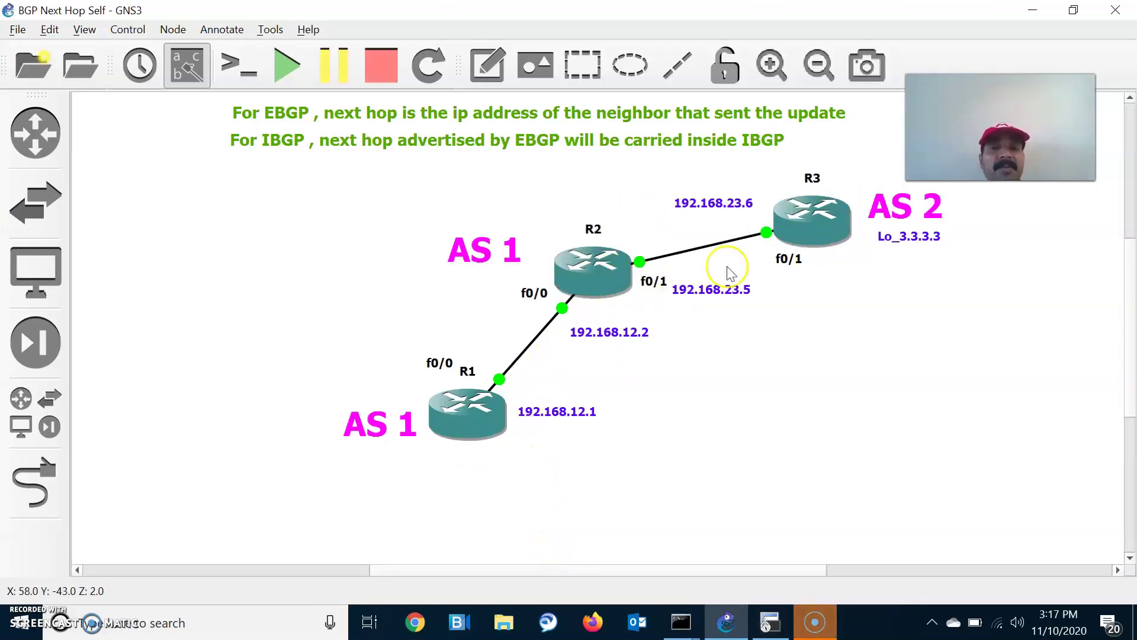
left_click(765, 623)
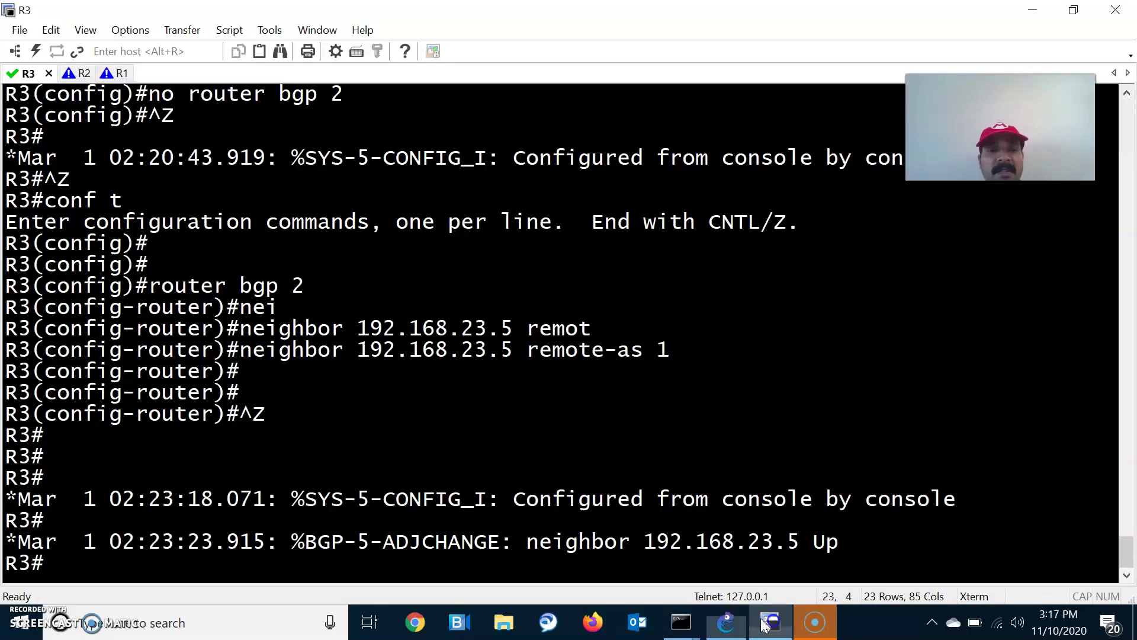
left_click(112, 77)
key("Return")
key("Return")
key("Return")
type("show ip bgp all summ")
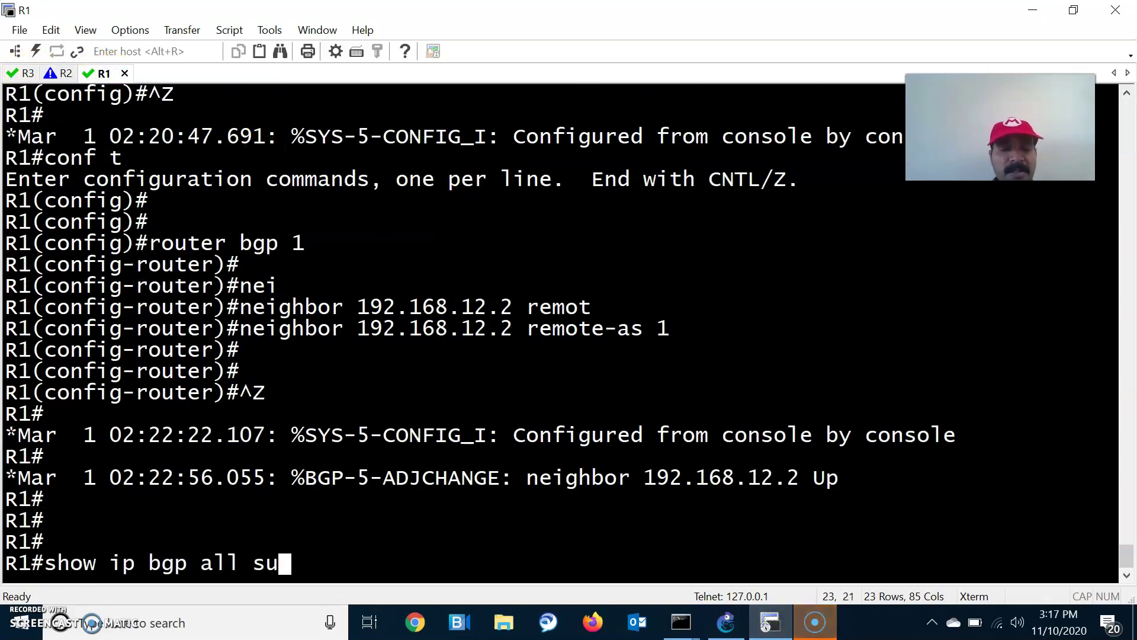
key("Tab")
key("Return")
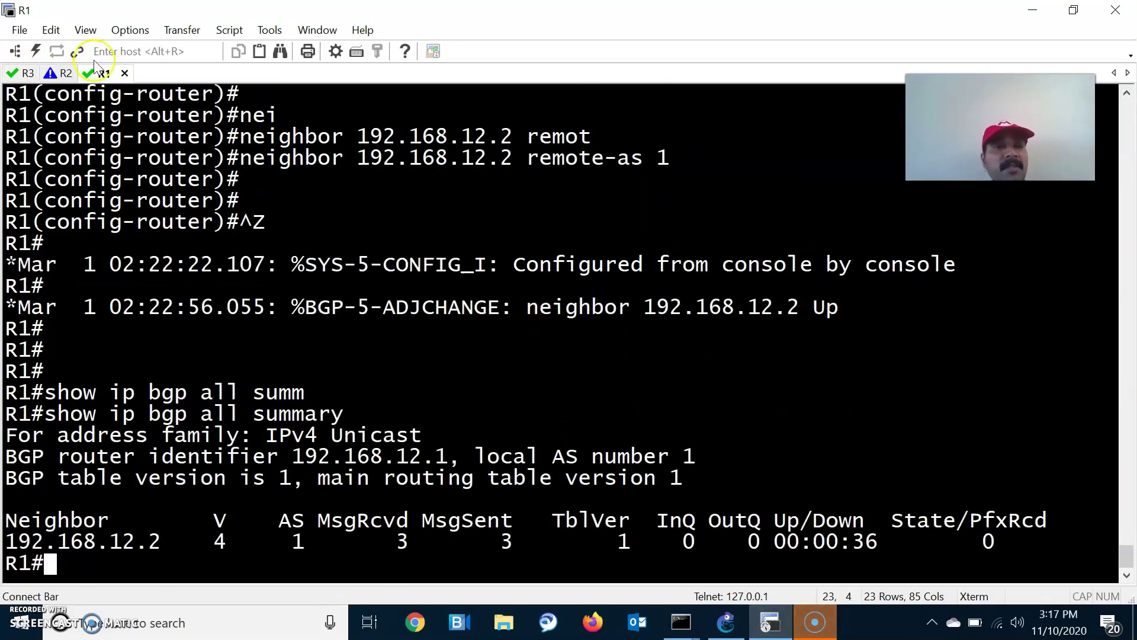
- Display R2's BGP neighbor status with show ip bgp all summary and inspect the 192.168.23.6 entry
left_click(52, 77)
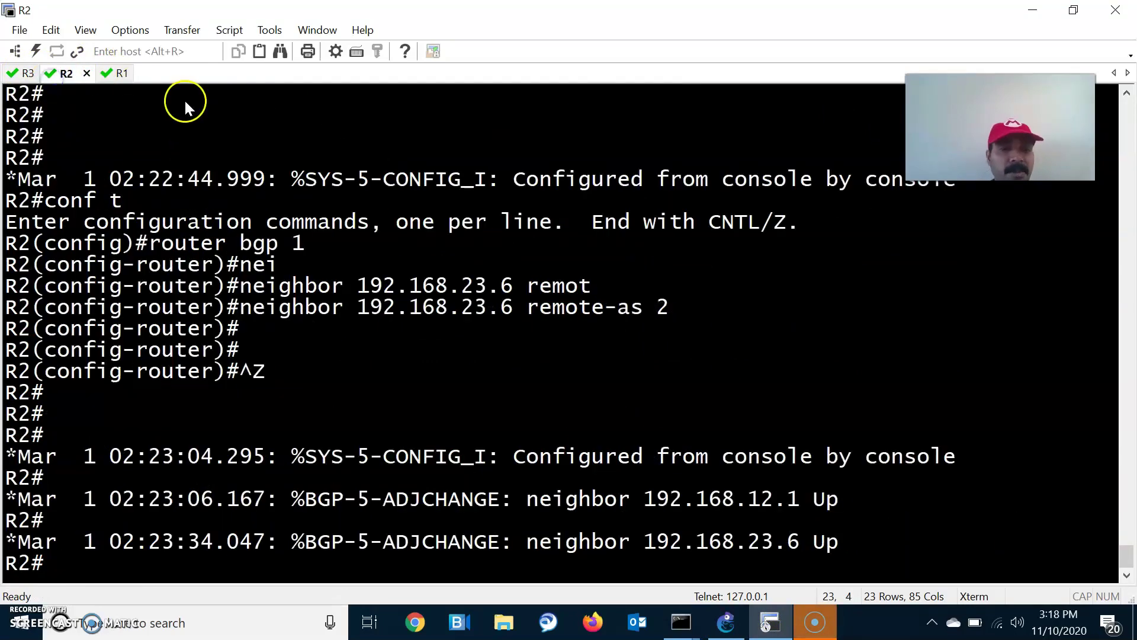
type("show ip bgp")
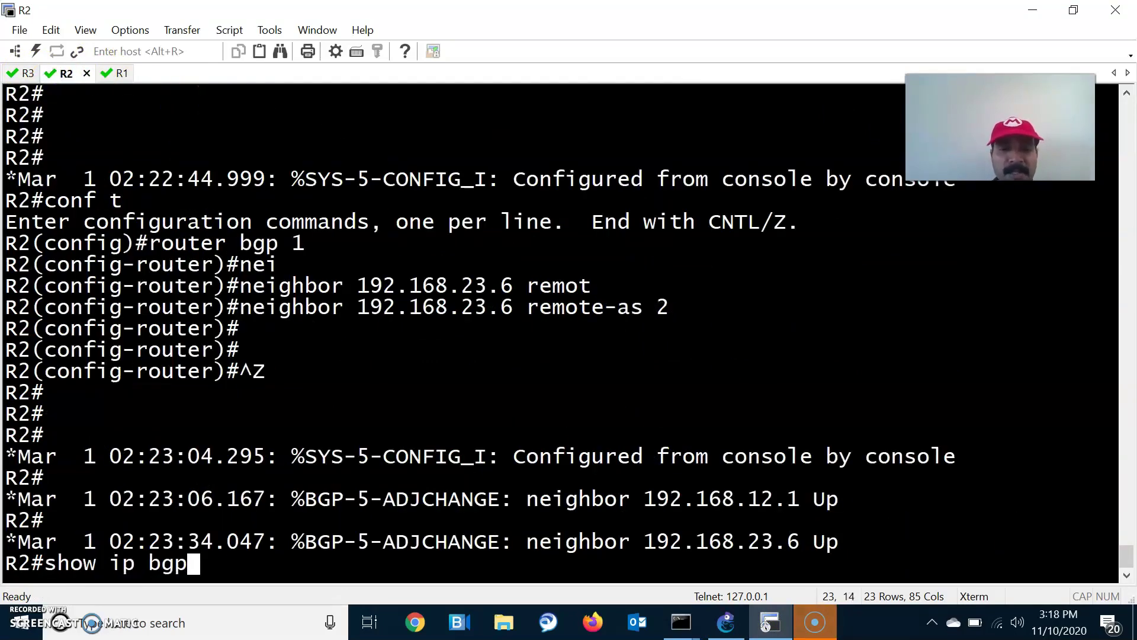
type(" all summ")
key("Tab")
key("Return")
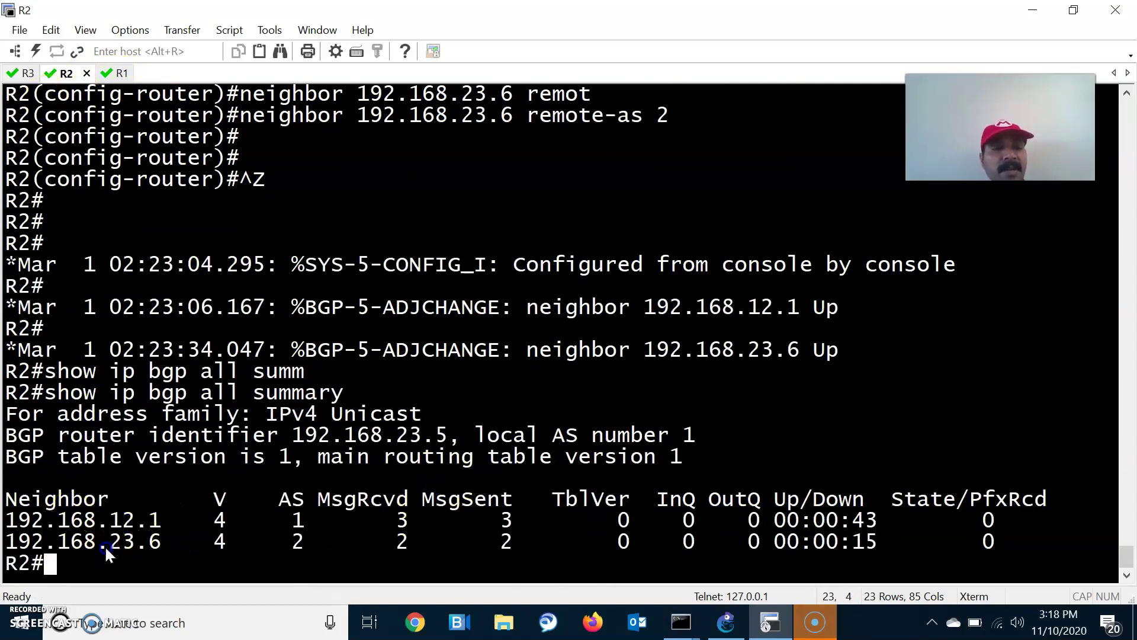
left_click_drag(97, 546, 629, 545)
- Display R3's BGP neighbor status with show ip bgp all summary
left_click(28, 74)
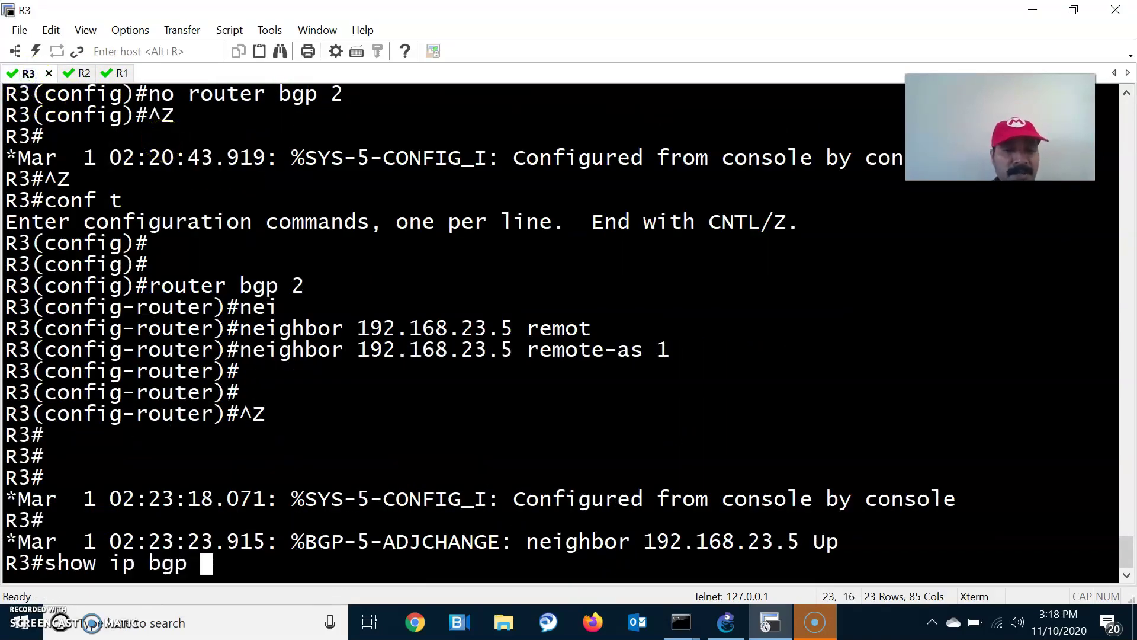
type("m")
key("Tab")
key("Return")
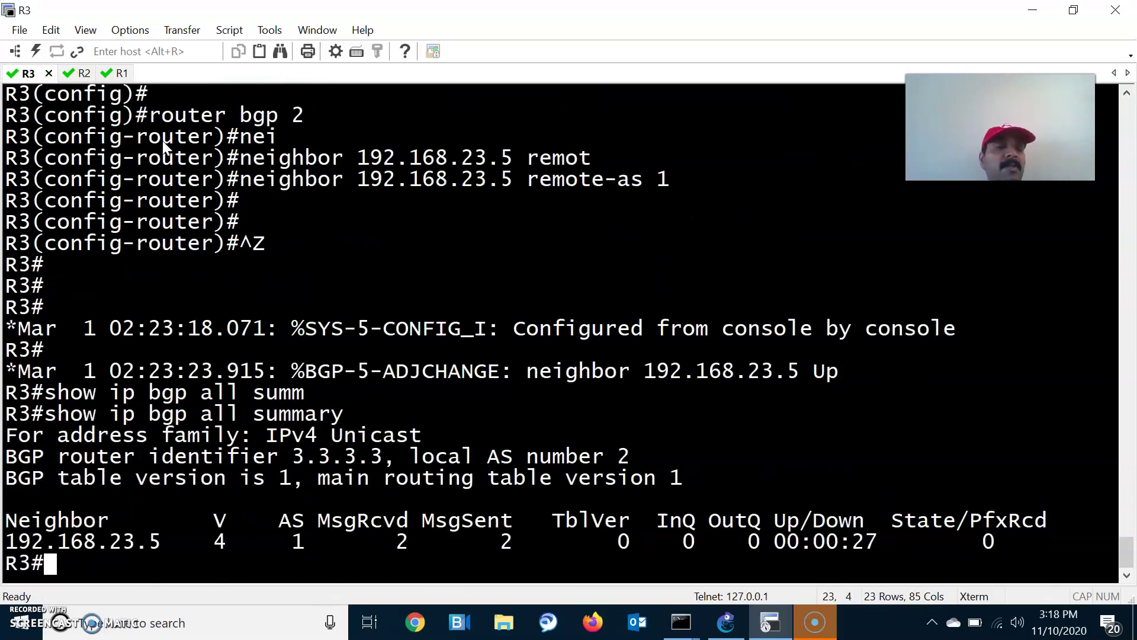
- Check R3's loopback in the GNS3 topology, then enter BGP router configuration for AS 2 on R3
key("alt+Tab")
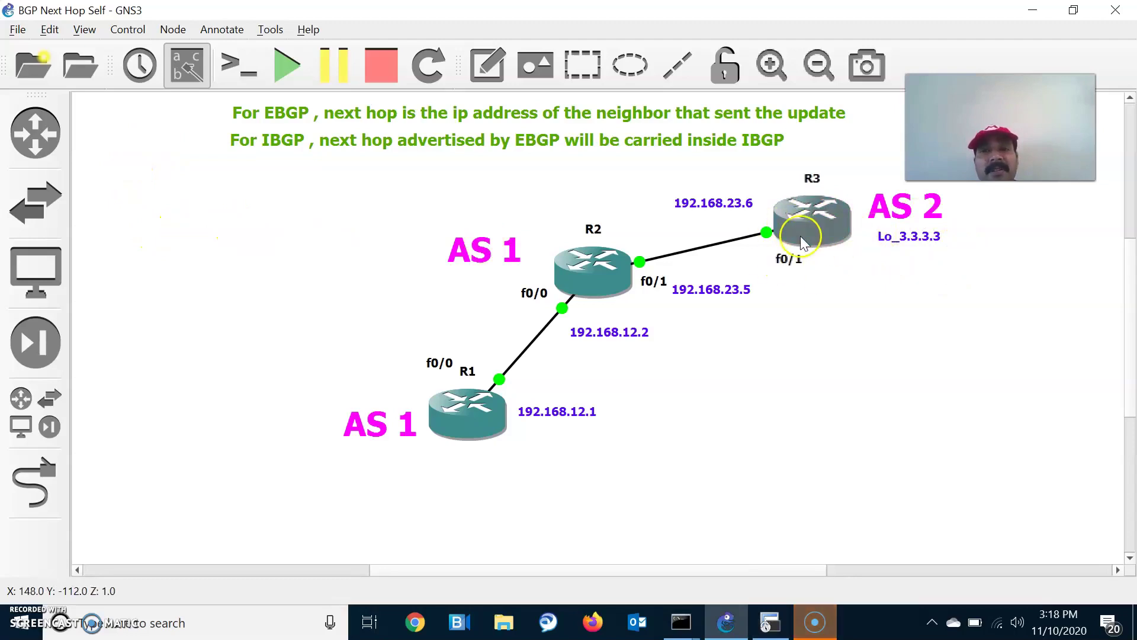
key("alt+Tab")
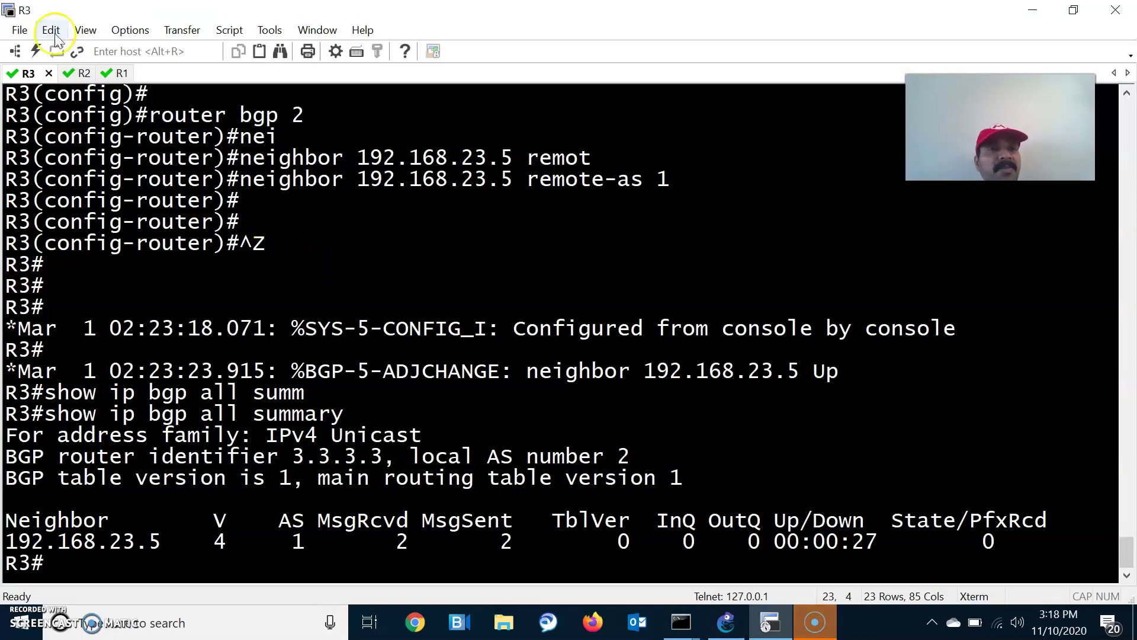
type("conf t")
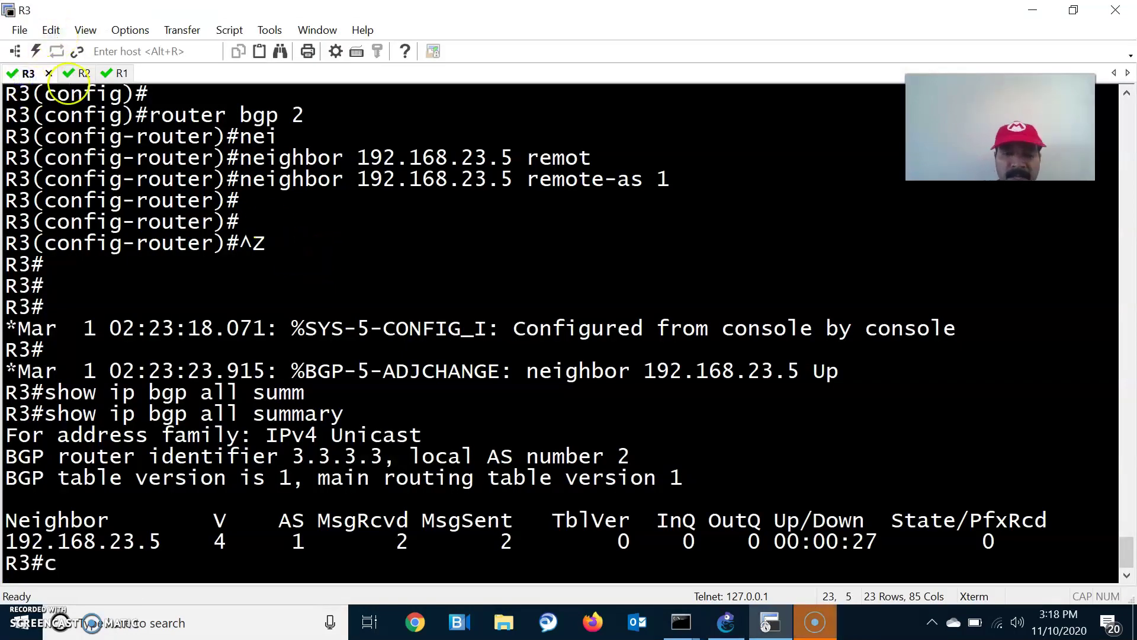
key("Return")
key("Return")
key("Return")
type("router")
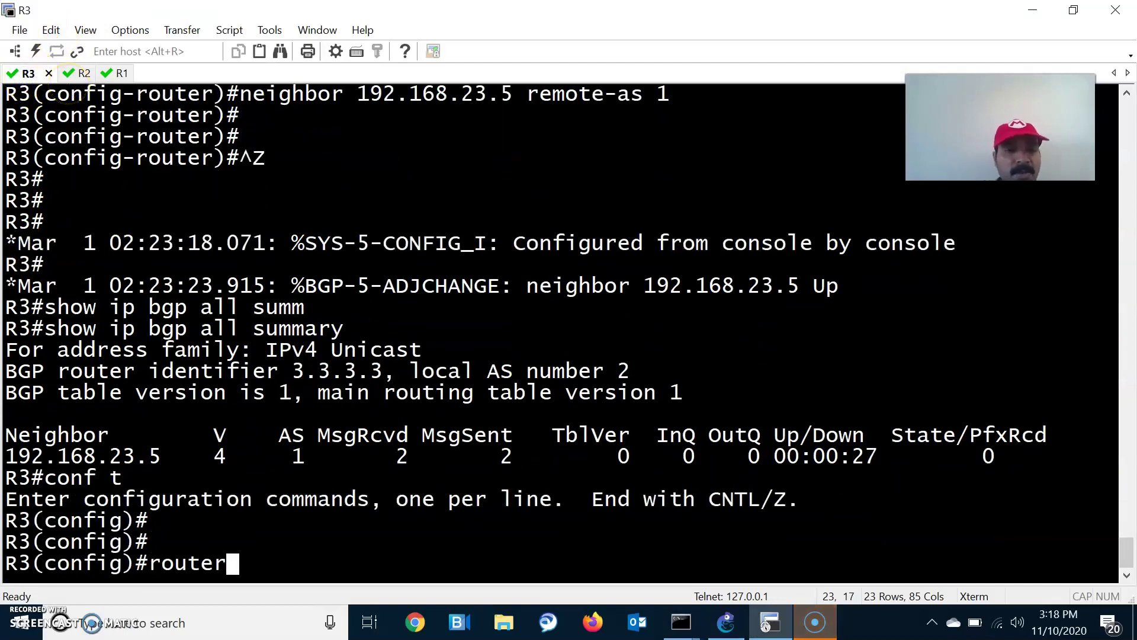
type(" bgp 2")
key("Return")
- Advertise network 3.3.3.0 with mask 255.255.255.0 in R3's BGP process and leave configuration mode
type("net")
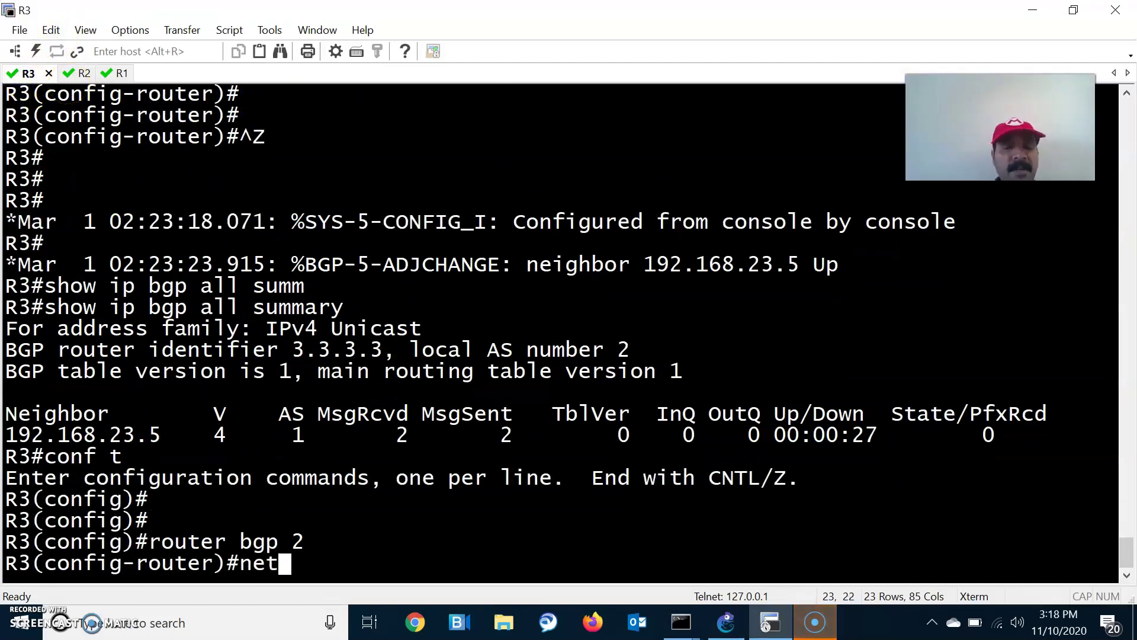
key("Tab")
type("3.3.3.0 mas")
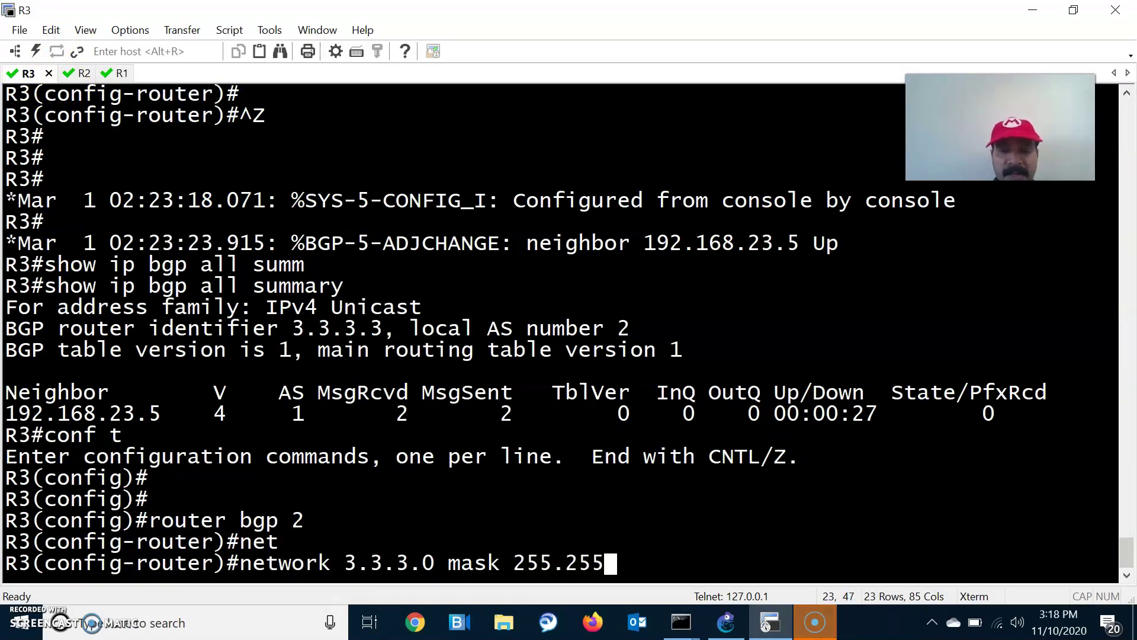
type("k 255.255.255.0")
key("Return")
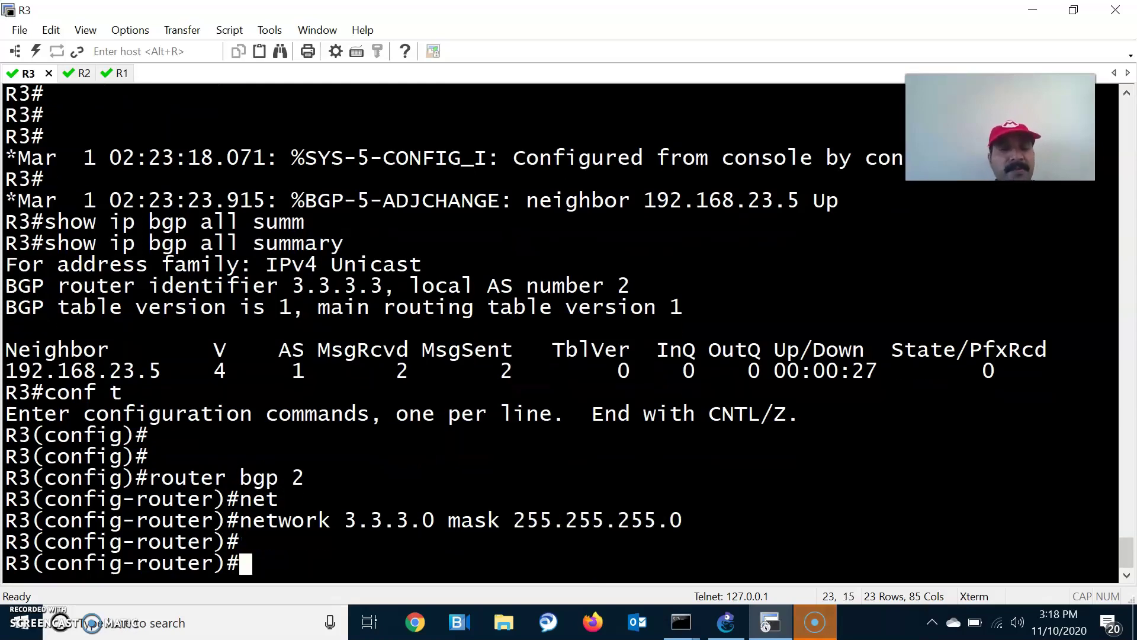
key("Return")
key("ctrl+z")
key("Return")
key("Return")
key("Return")
- Review the R2–R3 link in the GNS3 topology, then display R2's BGP table with show ip bgp
key("alt+Tab")
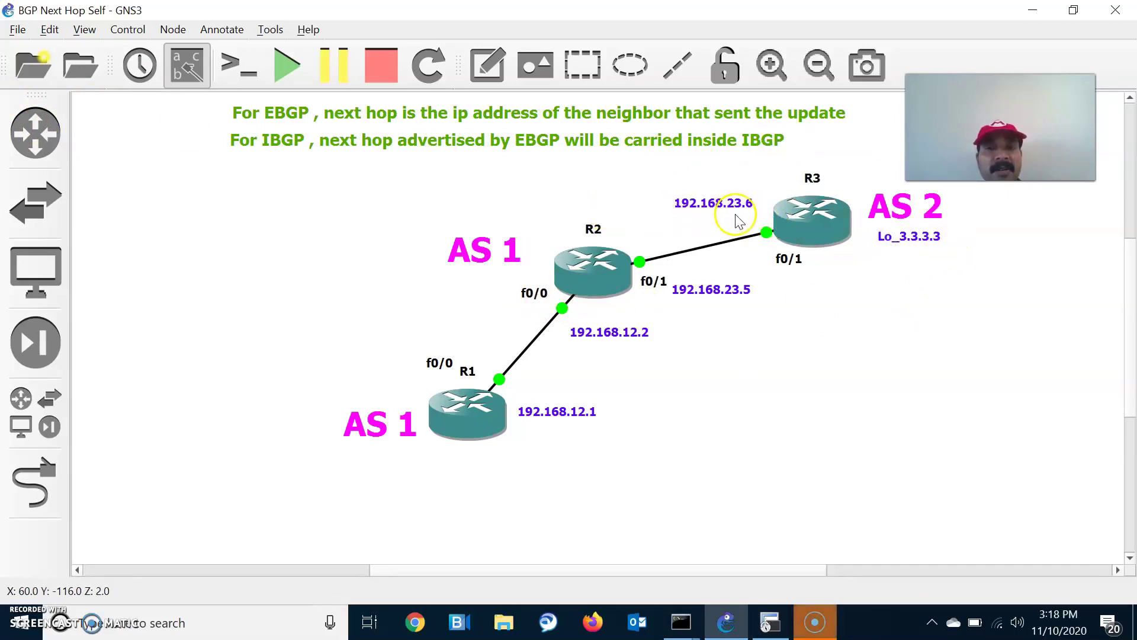
key("alt+Tab")
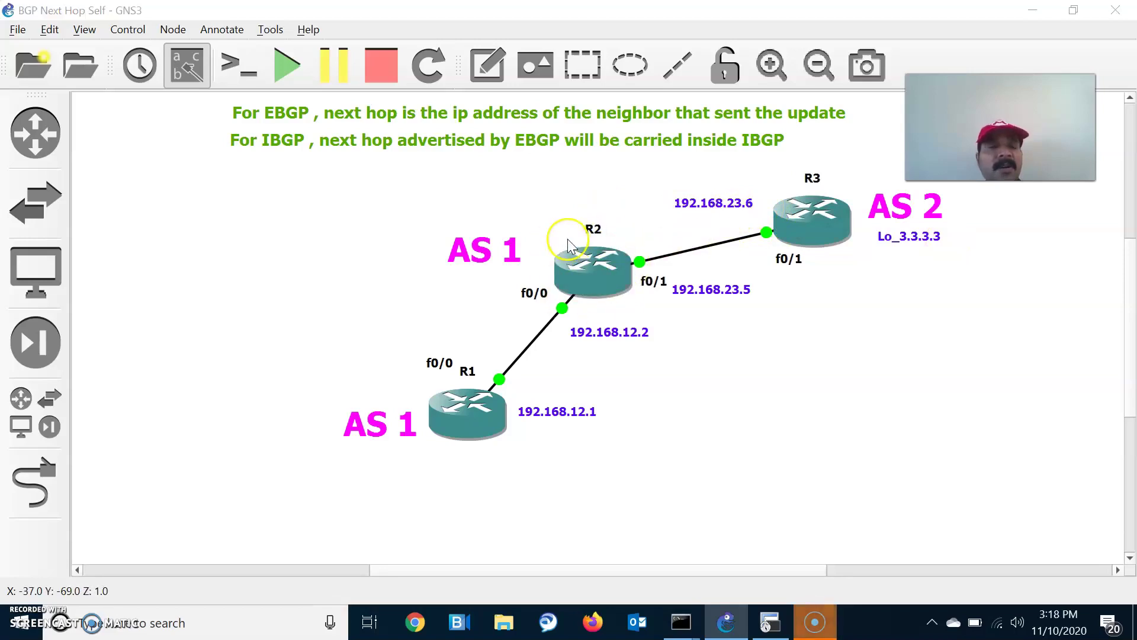
left_click(69, 74)
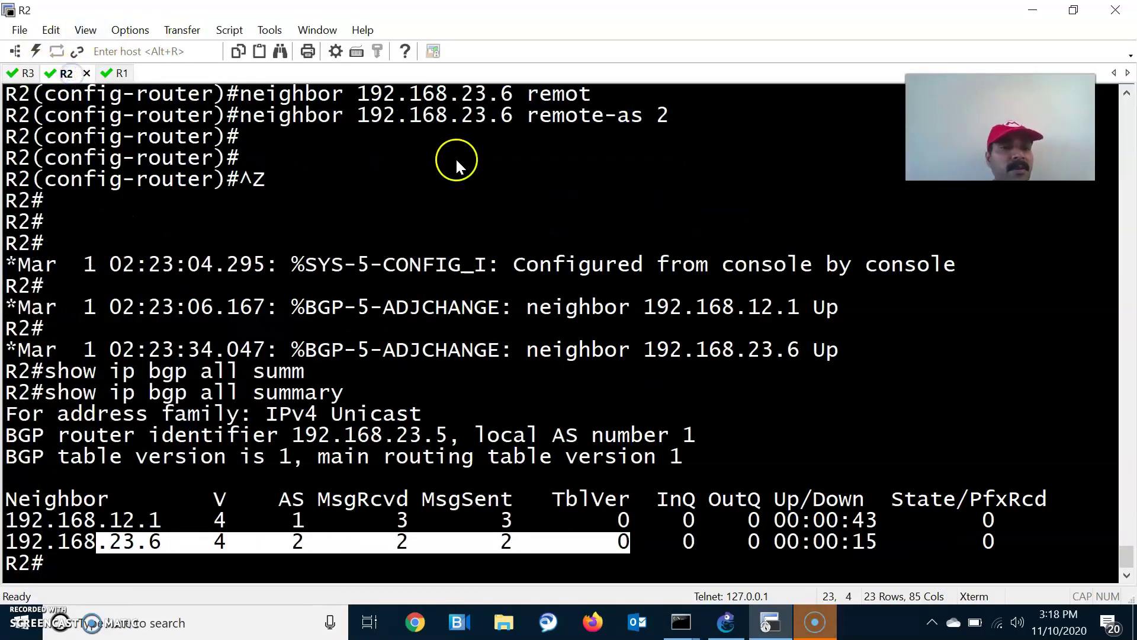
type("show ip")
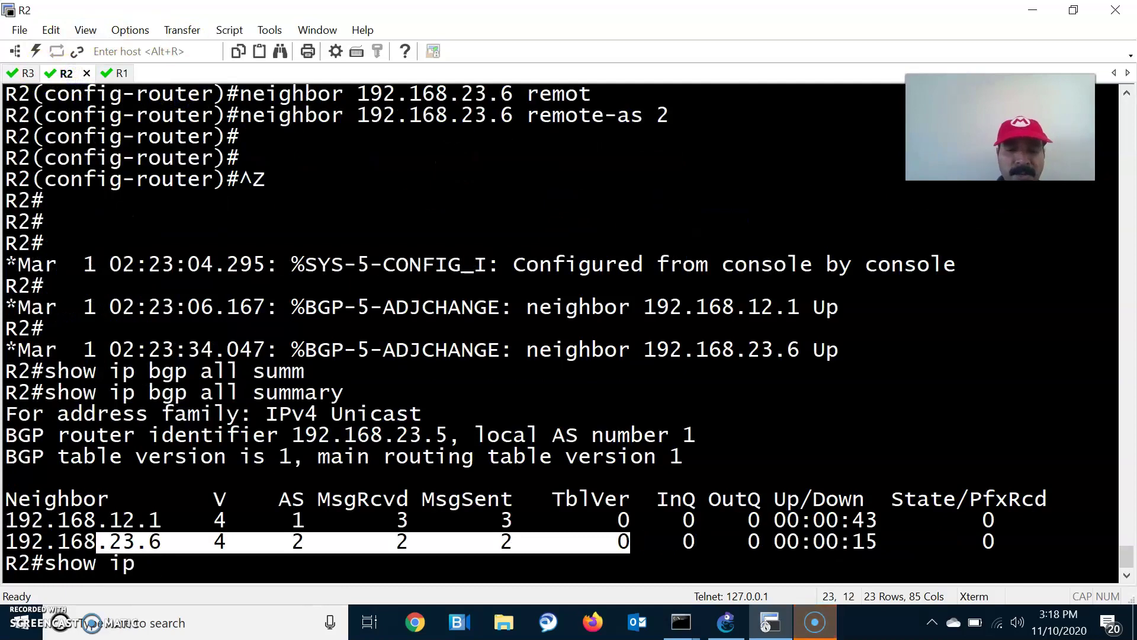
type(" bgp")
key("Return")
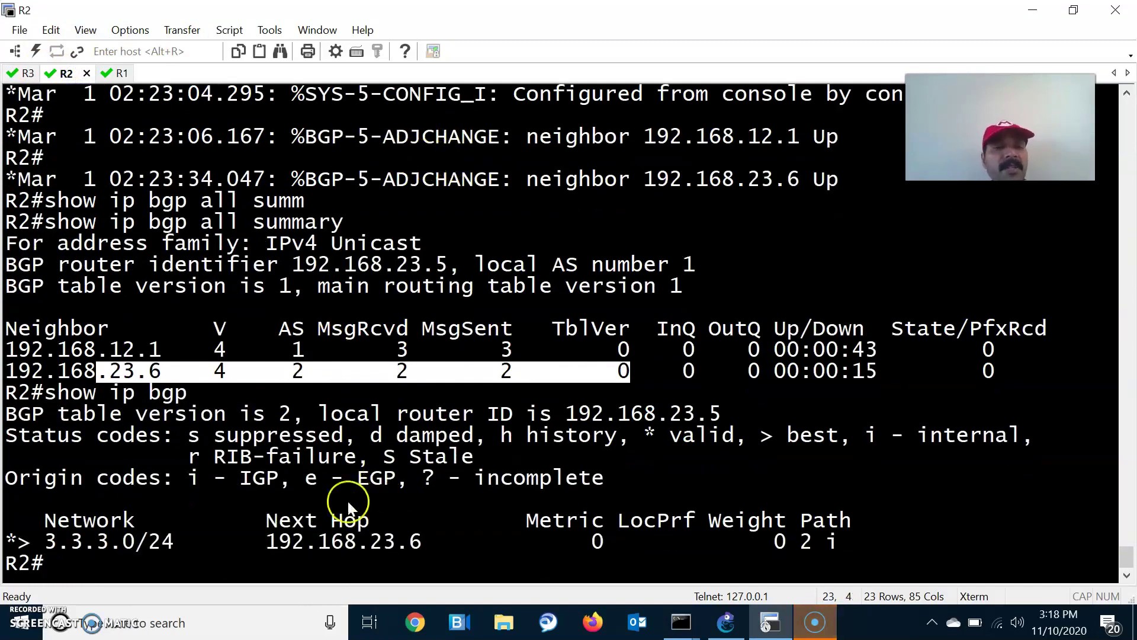
- Examine the status, network and next hop of R2's 3.3.3.0/24 route, comparing them with the GNS3 topology and its EBGP next-hop note
left_click_drag(266, 541, 419, 541)
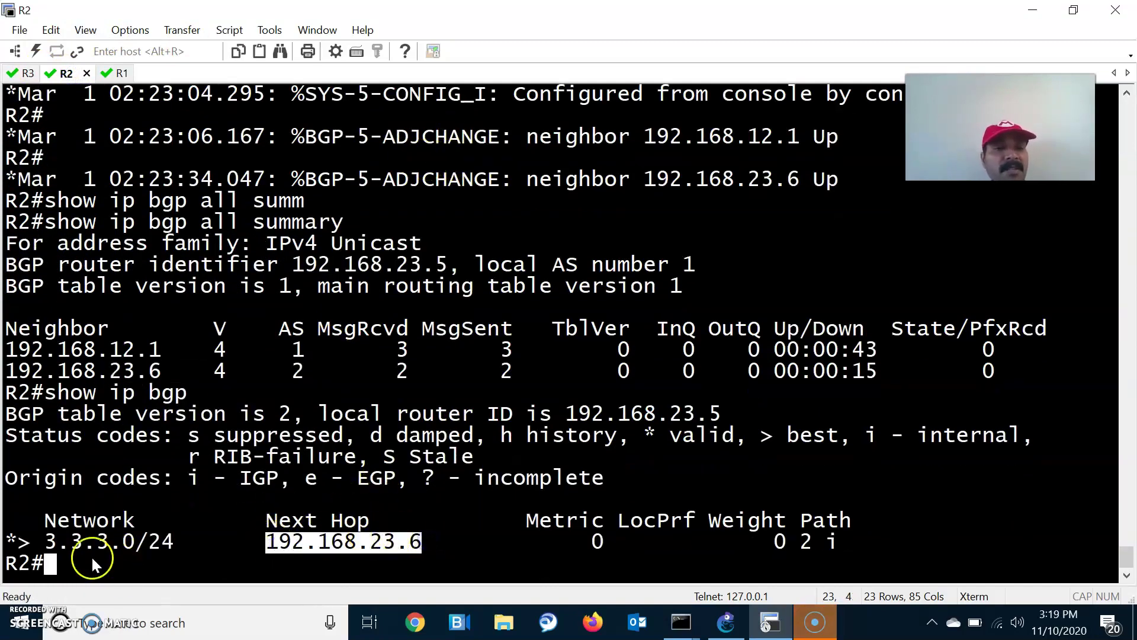
left_click_drag(63, 544, 16, 554)
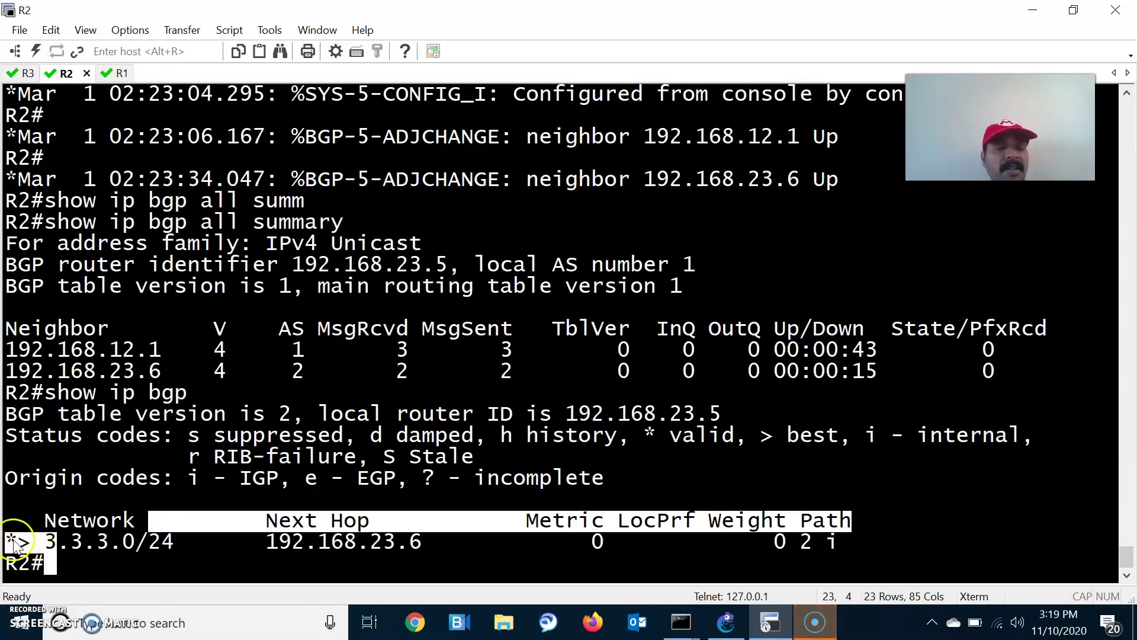
left_click(22, 544)
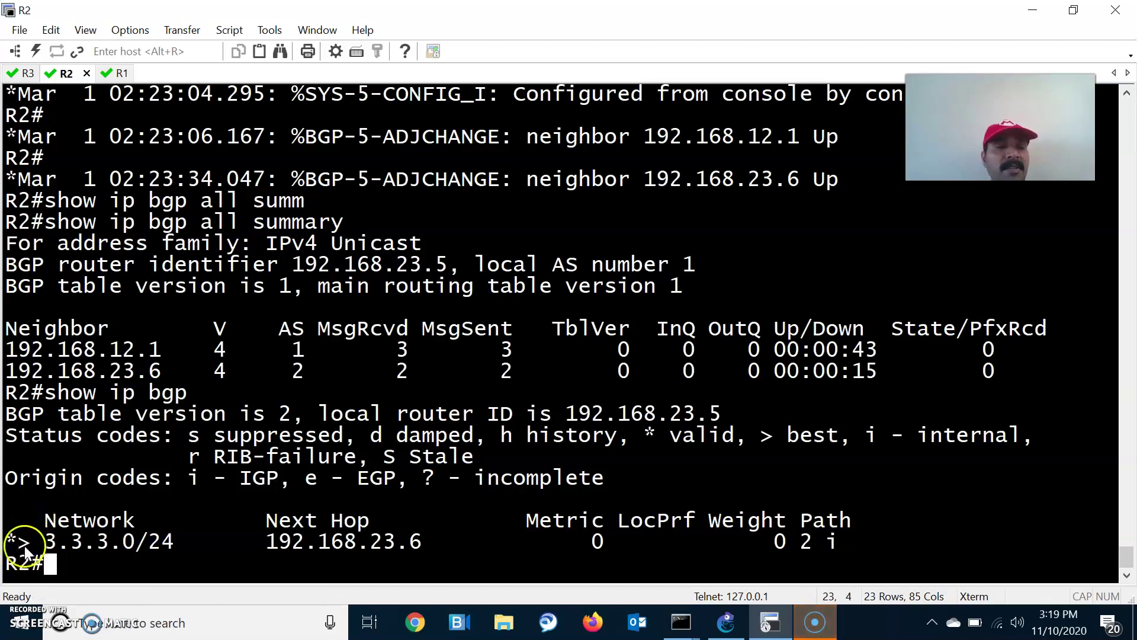
left_click_drag(59, 546, 199, 549)
left_click_drag(268, 546, 427, 546)
key("alt+Tab")
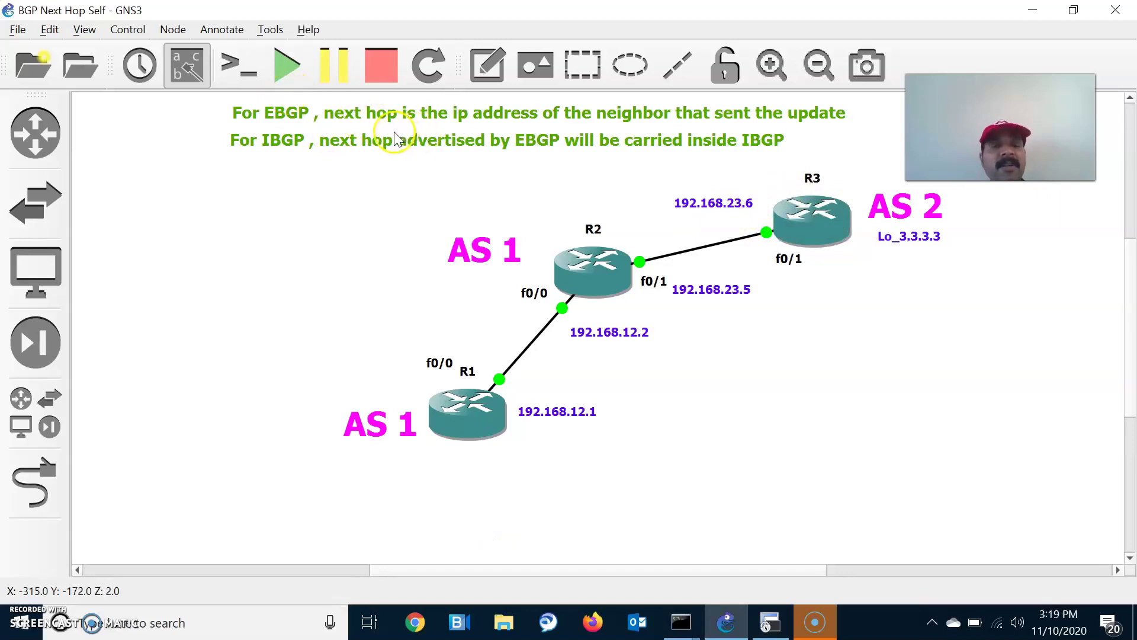
key("alt+Tab")
left_click_drag(290, 542, 424, 541)
key("alt+Tab")
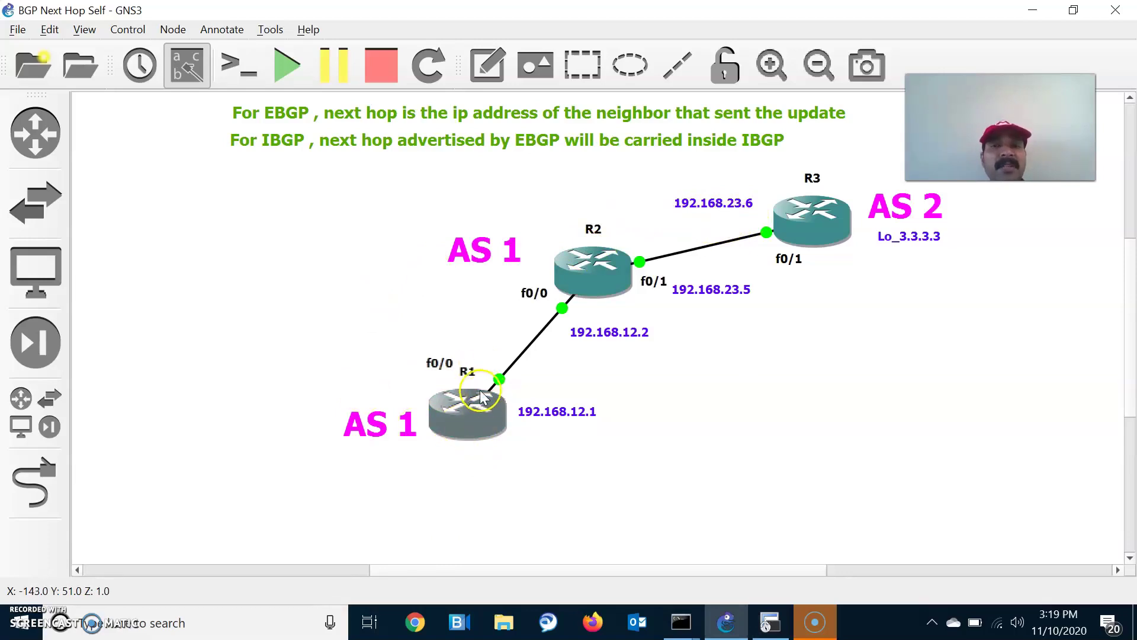
key("alt+Tab")
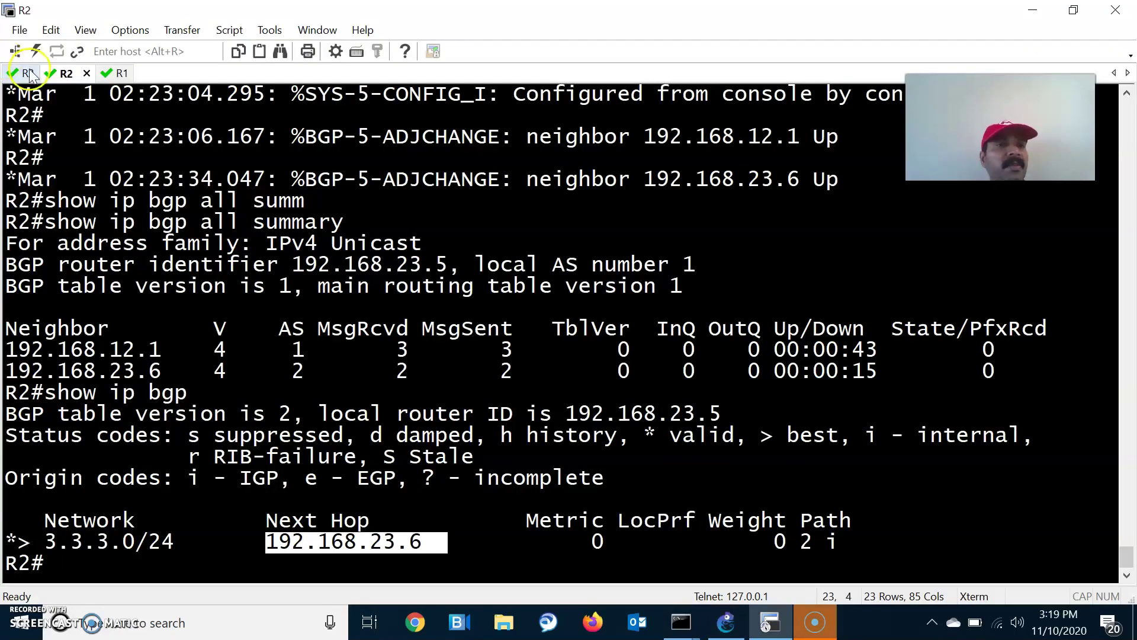
- Display R1's BGP table with show ip bgp
left_click(119, 73)
type("show ip bgp")
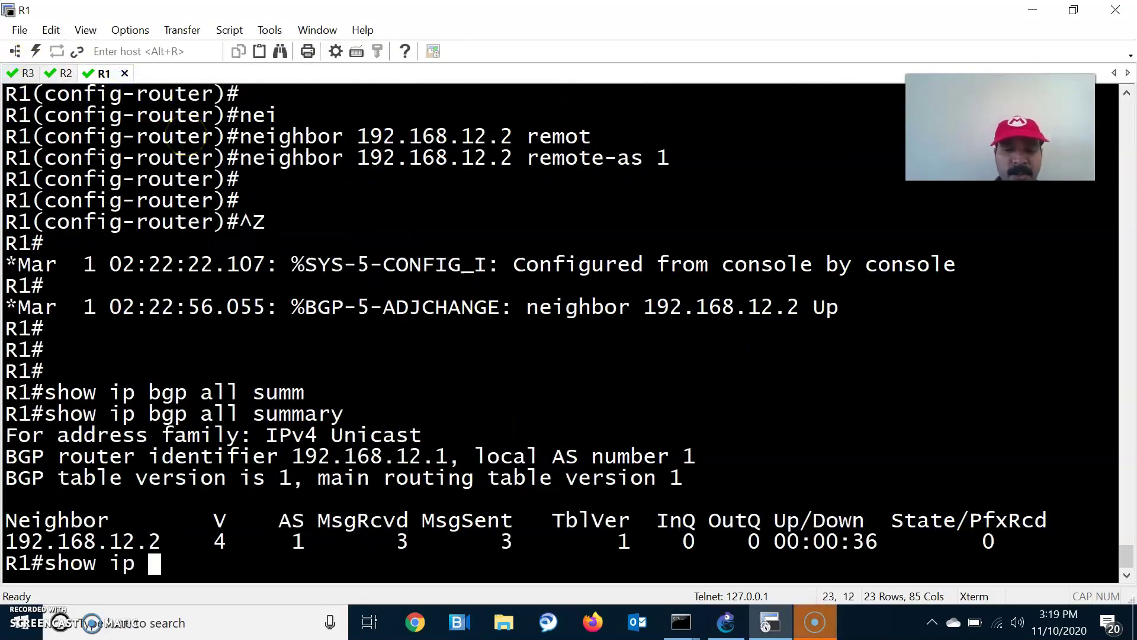
key("Return")
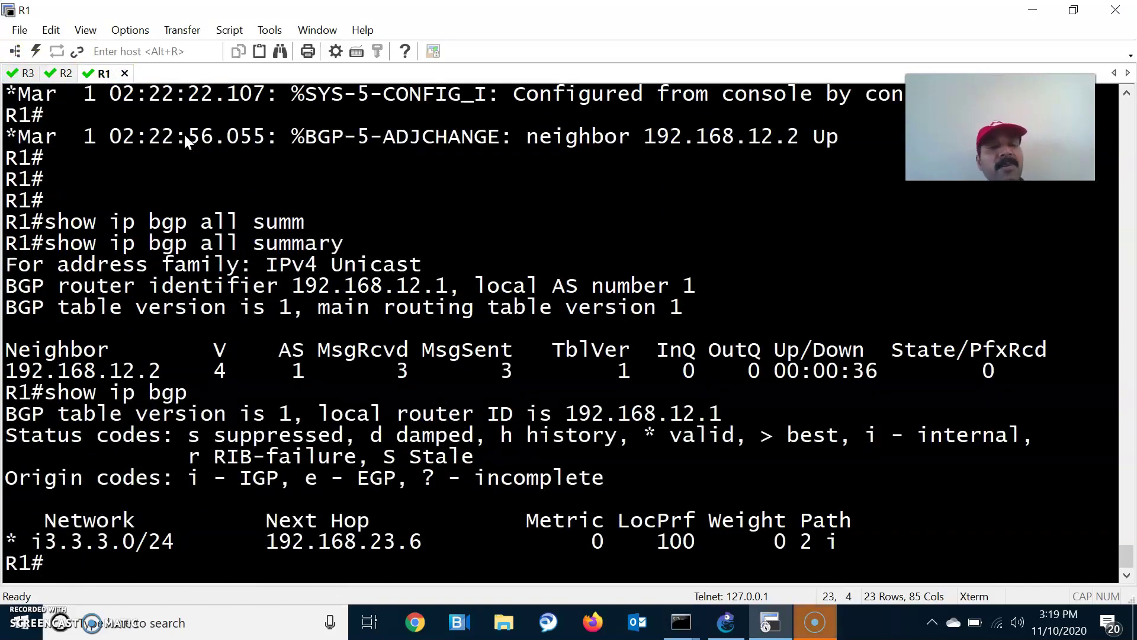
key("Return")
key("Return")
key("Return")
key("Return")
key("Return")
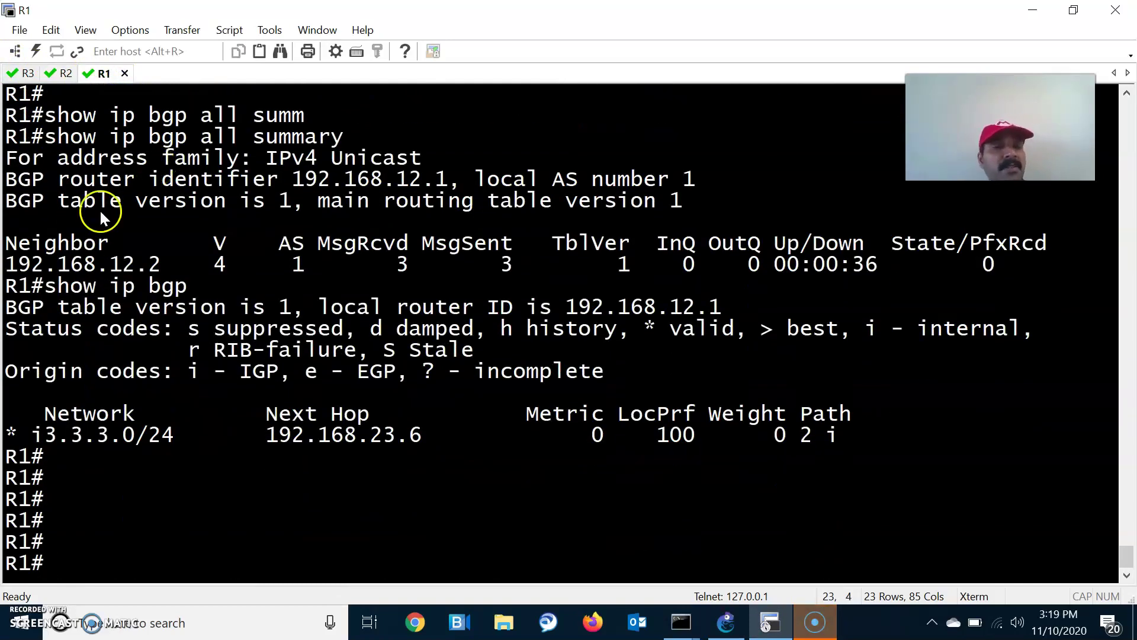
- Compare the next hop of R1's 3.3.3.0/24 route with the R1, R2 and R3 addresses in the GNS3 topology
key("alt+Tab")
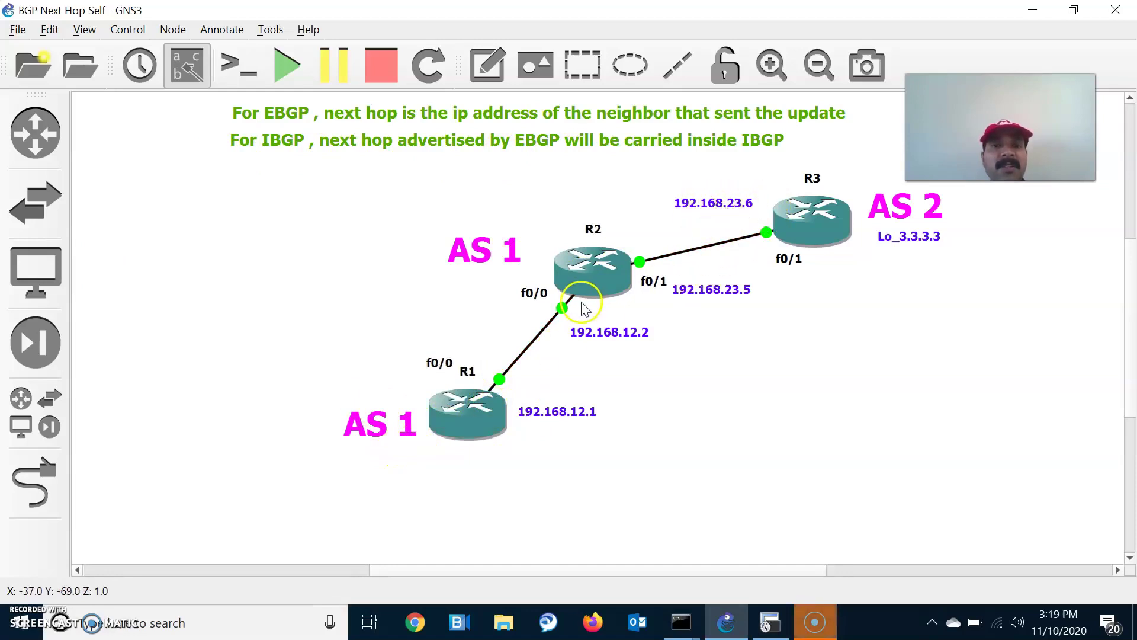
double_click(441, 398)
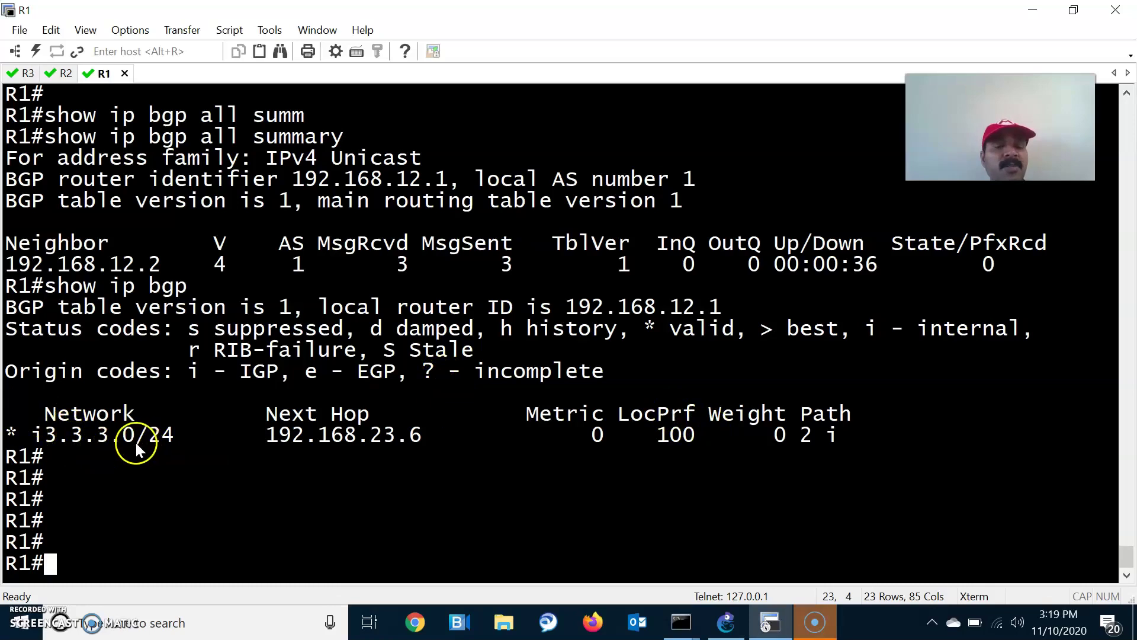
key("alt+Tab")
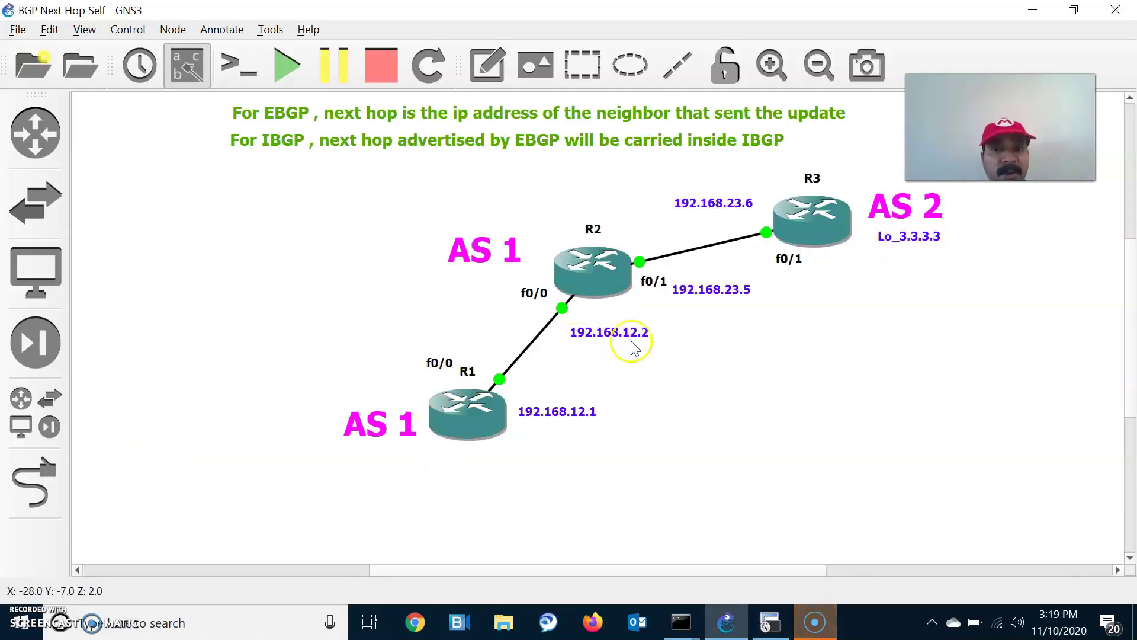
key("alt+Tab")
left_click_drag(57, 446, 777, 447)
left_click(698, 470)
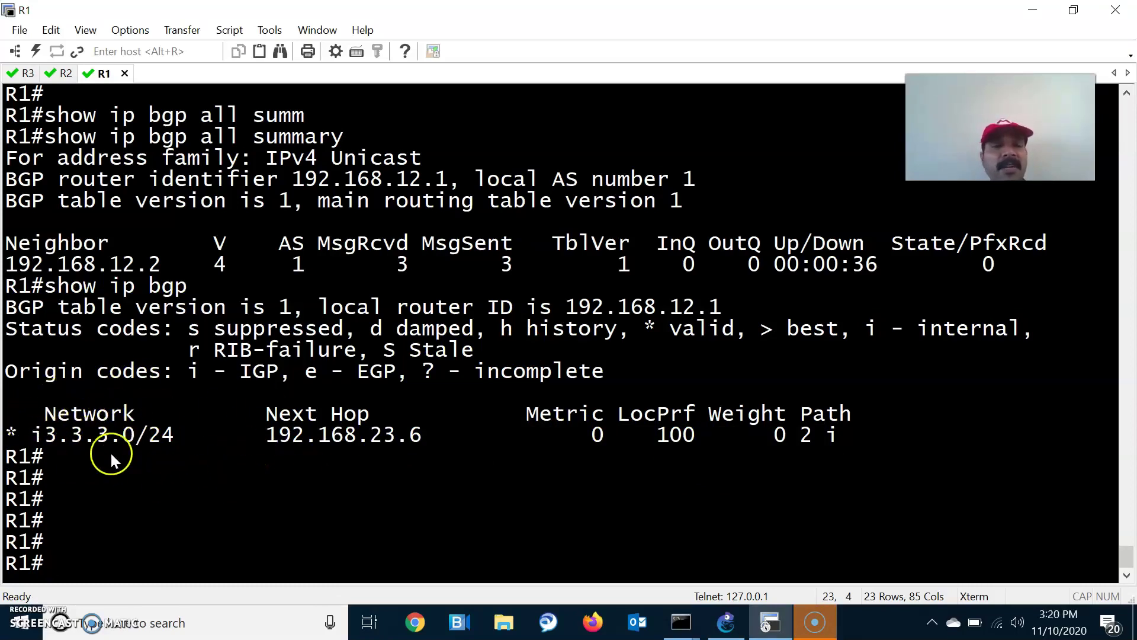
- Review the R1–R2 segment in the GNS3 topology, then enter global configuration mode on R2 with conf t
key("alt+Tab")
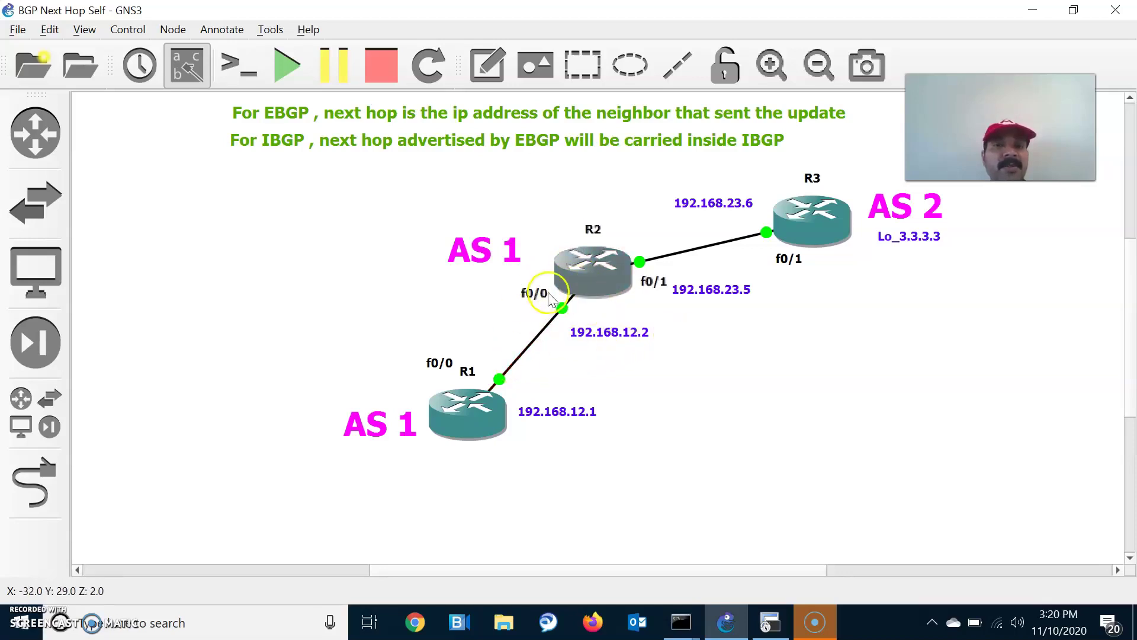
key("alt+Tab")
left_click(62, 73)
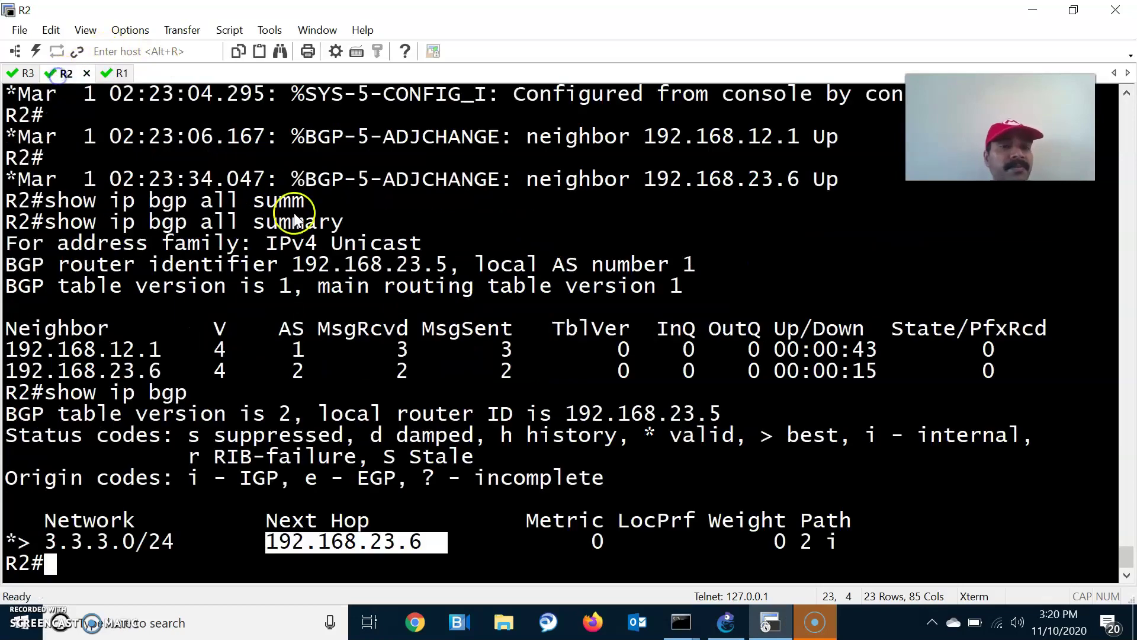
type("conf t")
key("Return")
key("Return")
key("Return")
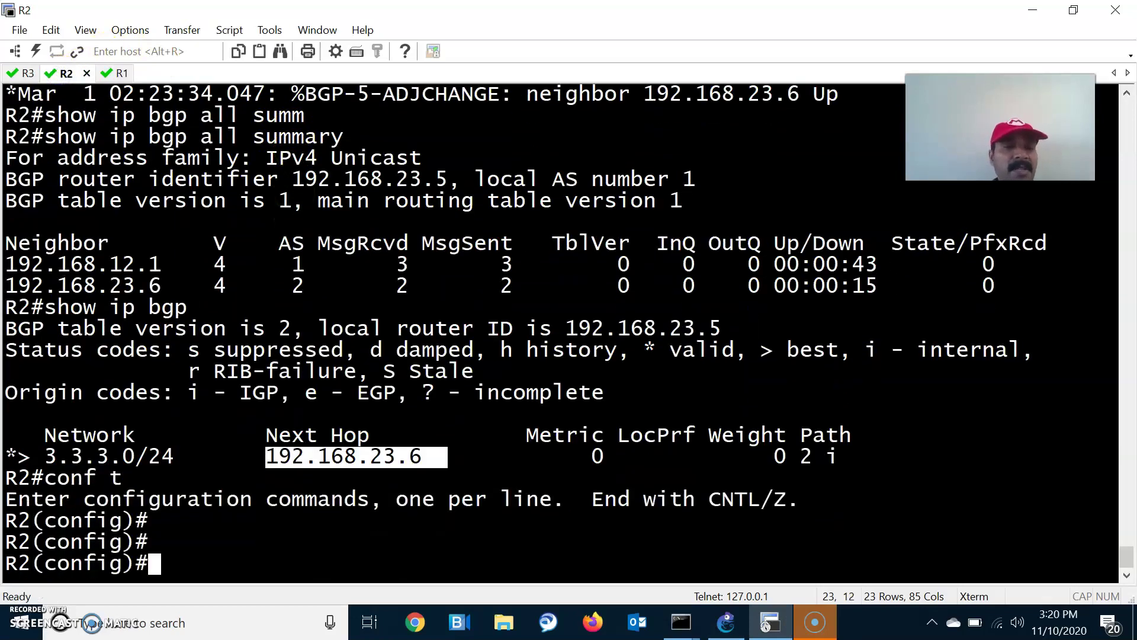
- Check the AS numbers in the GNS3 topology and enter R2's BGP configuration with router bgp 1
key("alt+Tab")
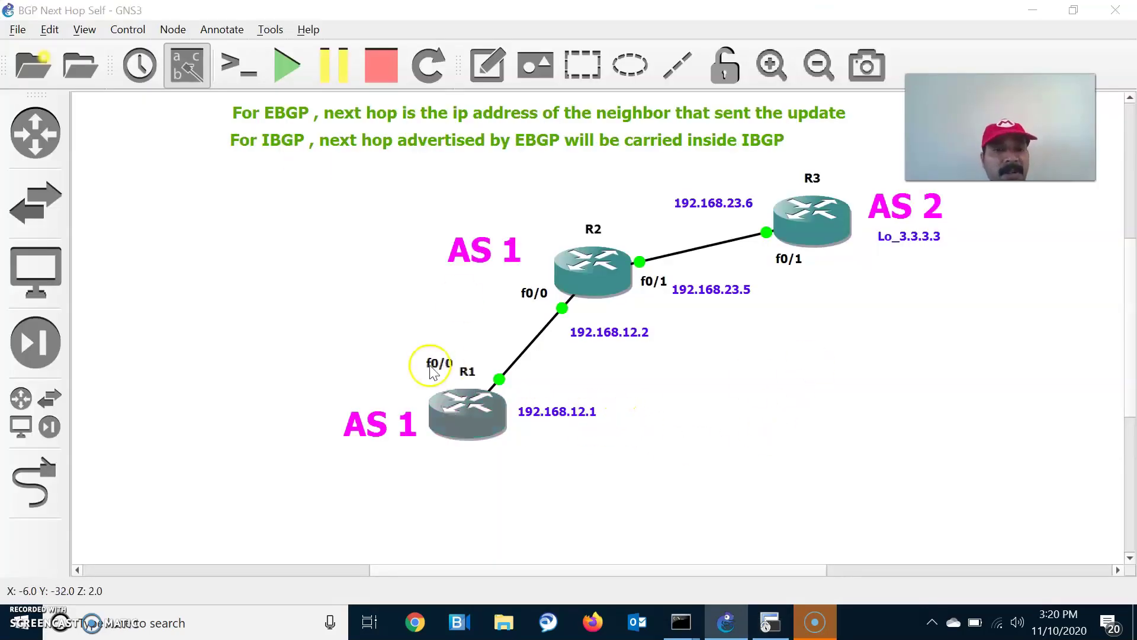
key("alt+Tab")
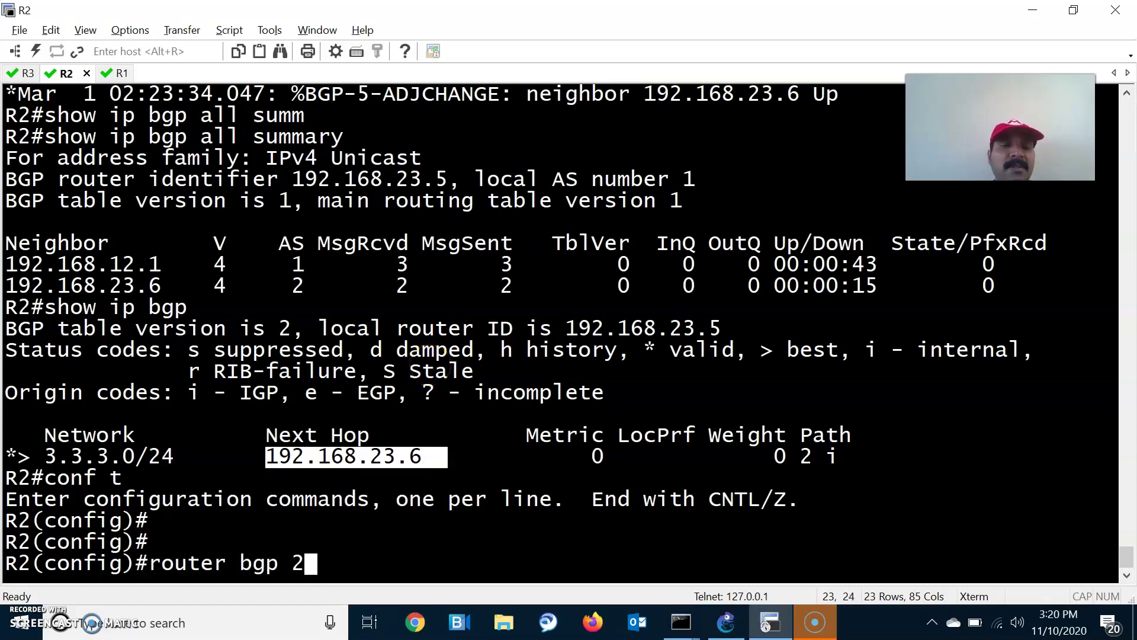
key("alt+Tab")
key("alt+Tab")
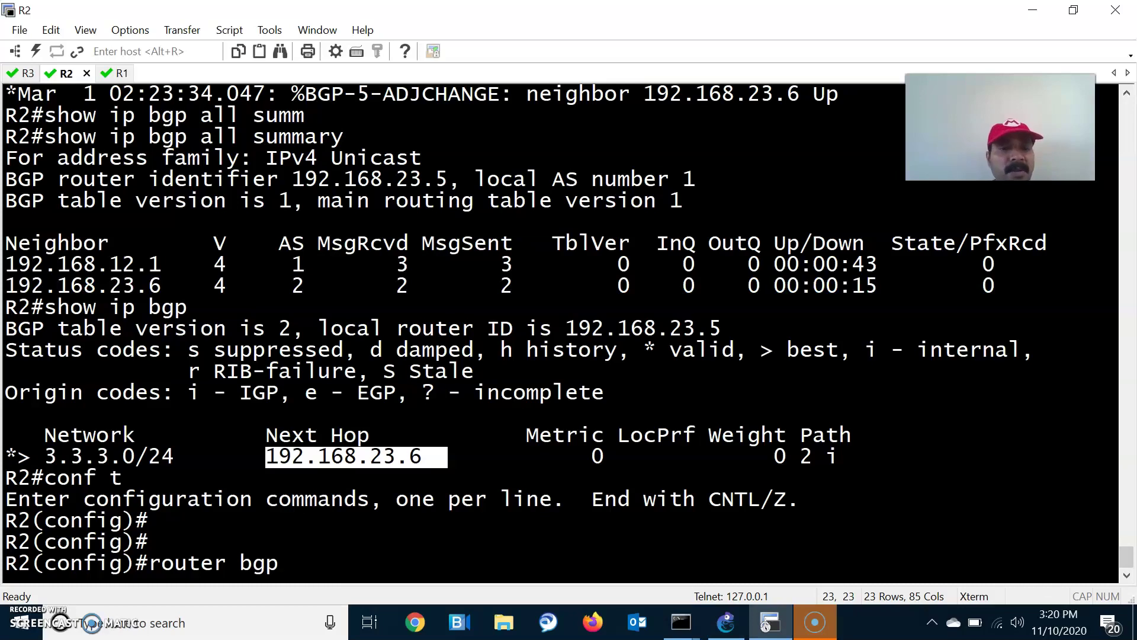
type("1")
key("Return")
- Configure neighbor 192.168.12.1 next-hop-self on R2, checking R1's address in the GNS3 topology, and exit configuration mode
type("neighbor")
key("Tab")
key("alt+Tab")
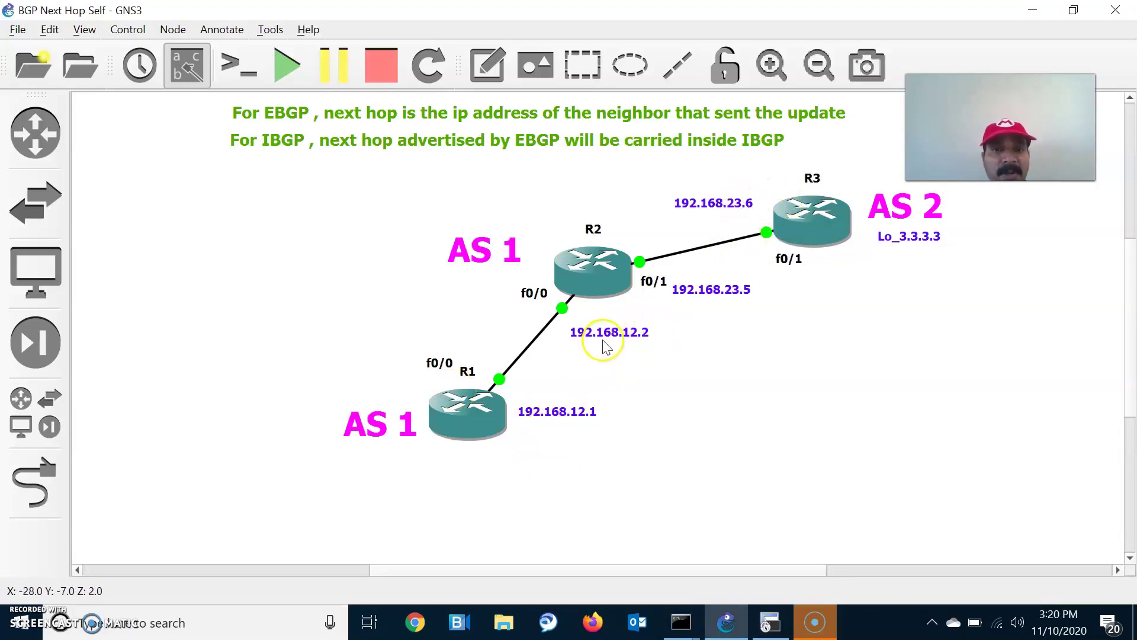
key("alt+Tab")
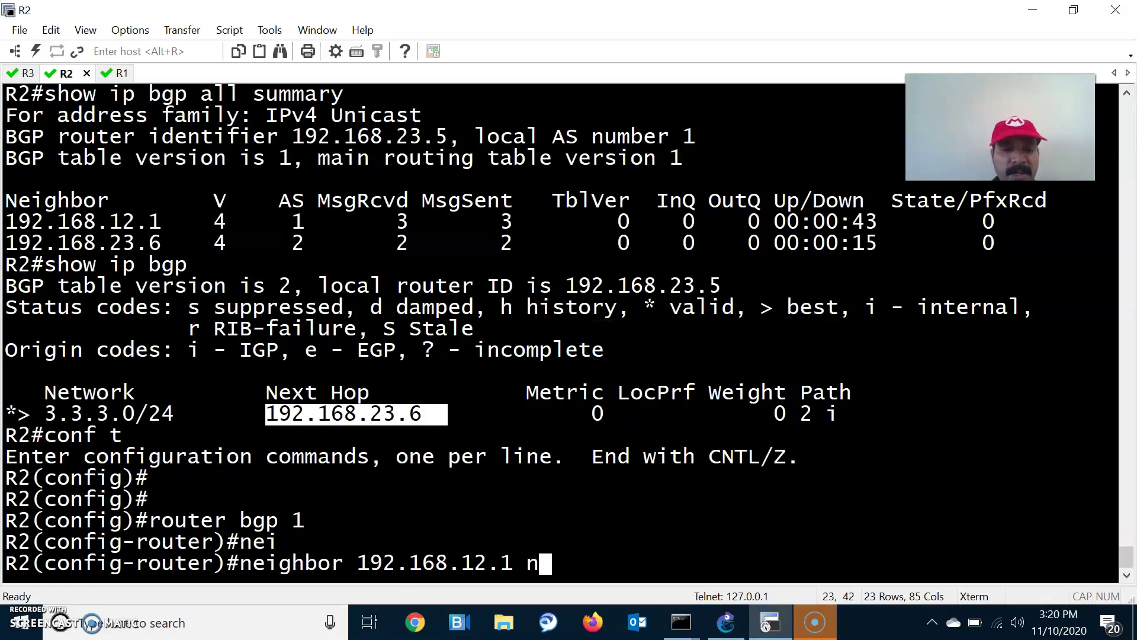
key("Tab")
type("sel")
key("Tab")
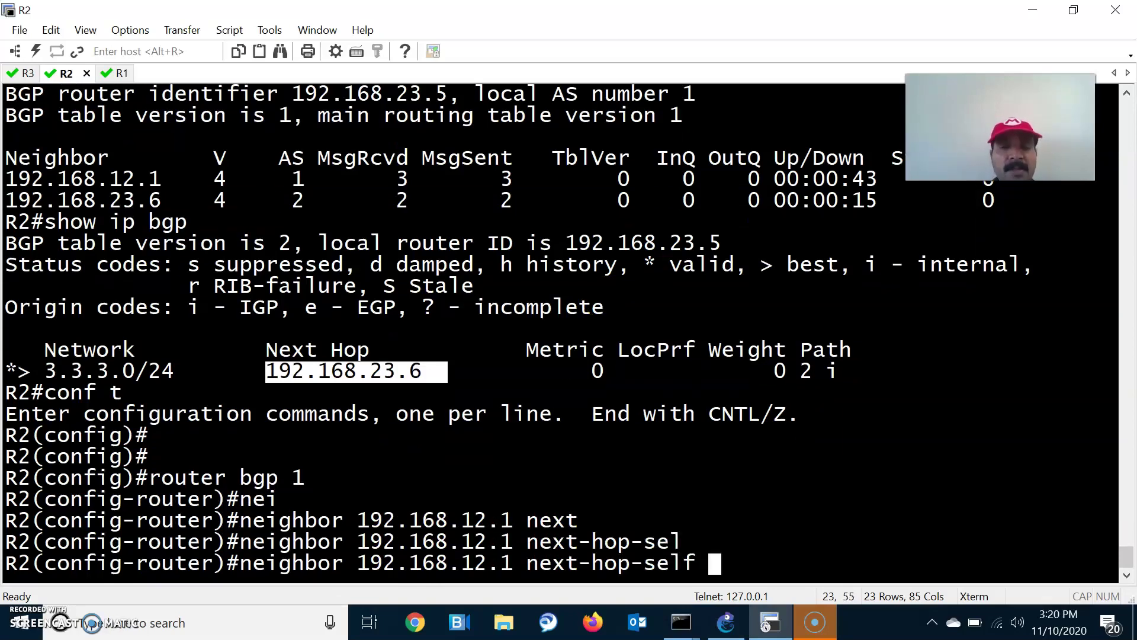
key("Return")
key("Return")
key("ctrl+z")
key("Return")
key("Return")
- Review the R1–R2 link in the GNS3 topology, then return to R2's console prompt
key("alt+Tab")
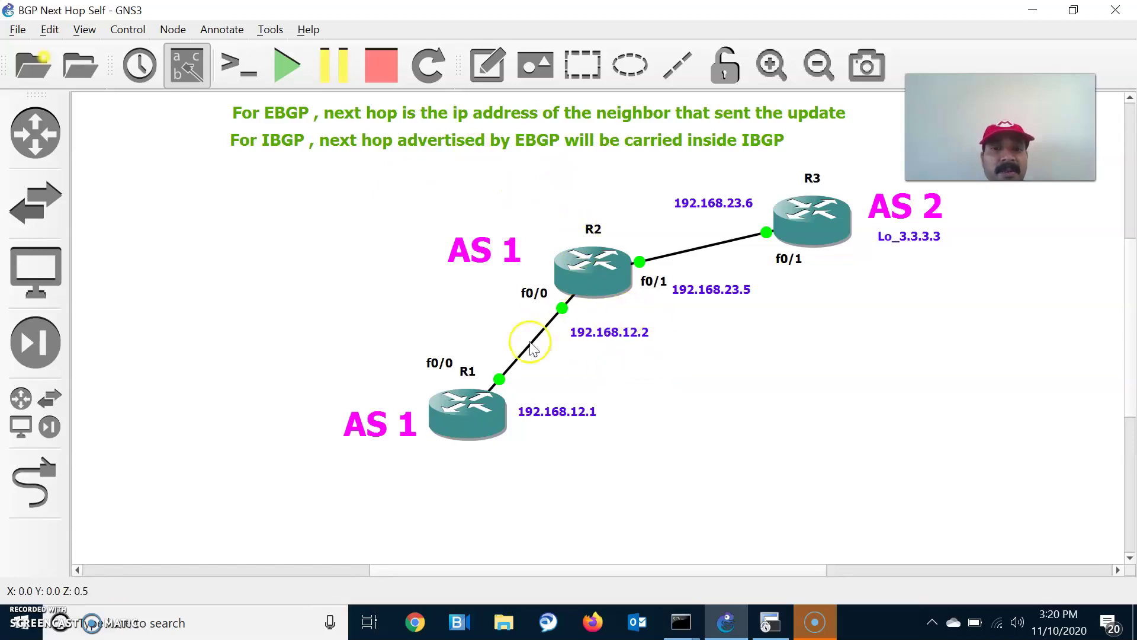
key("alt+Tab")
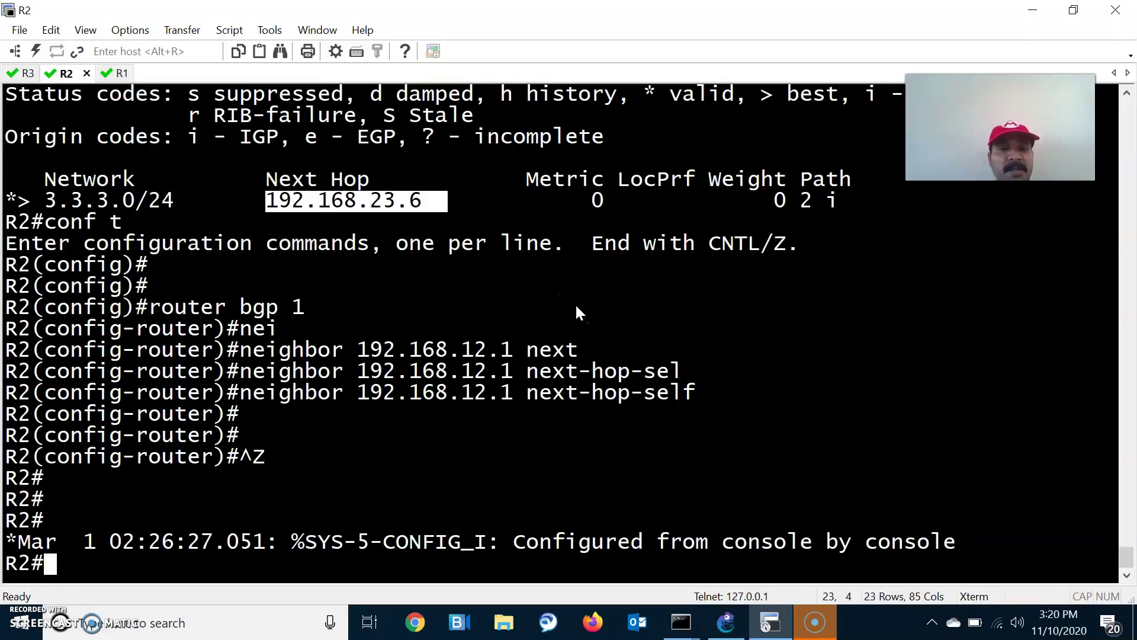
key("Return")
key("Return")
key("ctrl+z")
key("Return")
key("Return")
key("Return")
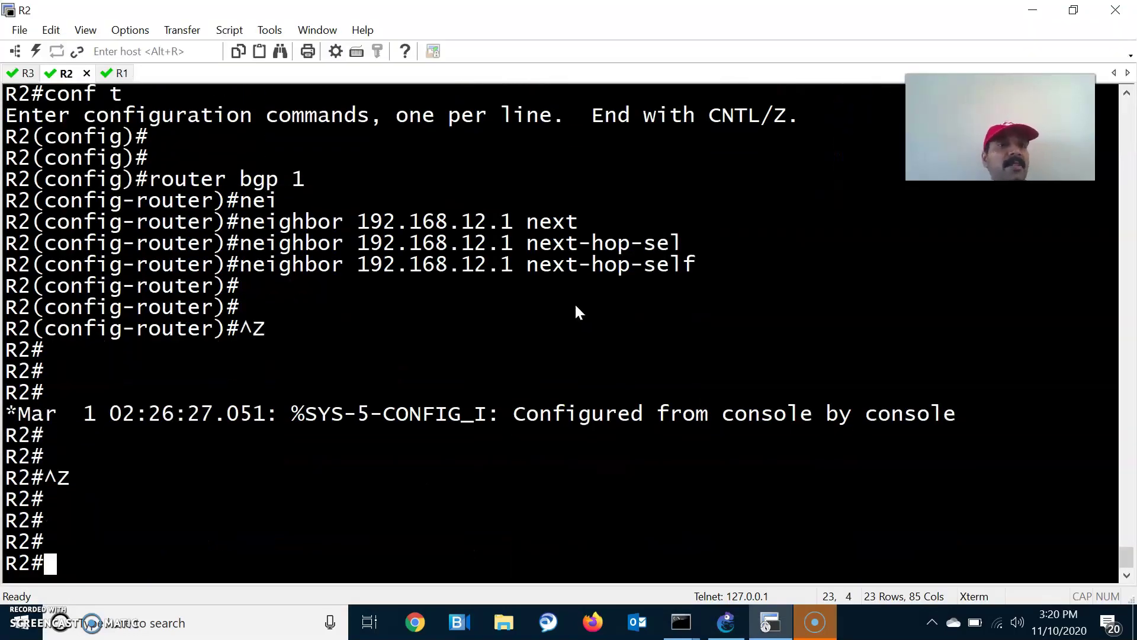
- Inspect the earlier 3.3.3.0/24 entry on R1, then display R1's BGP table again with show ip bgp
left_click(122, 74)
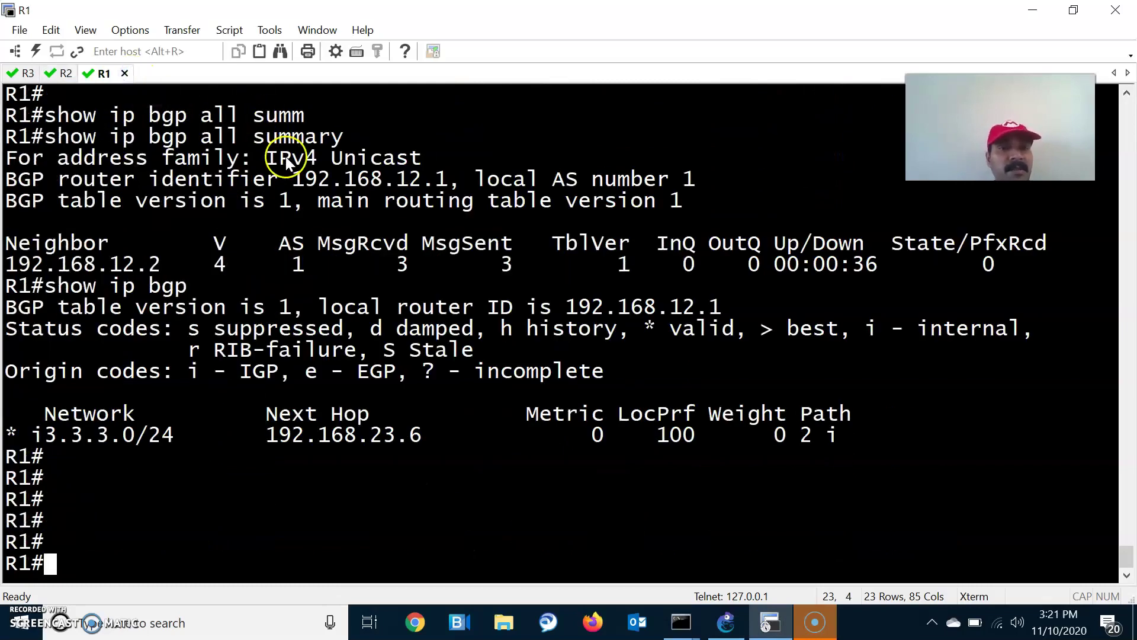
left_click_drag(10, 441, 563, 465)
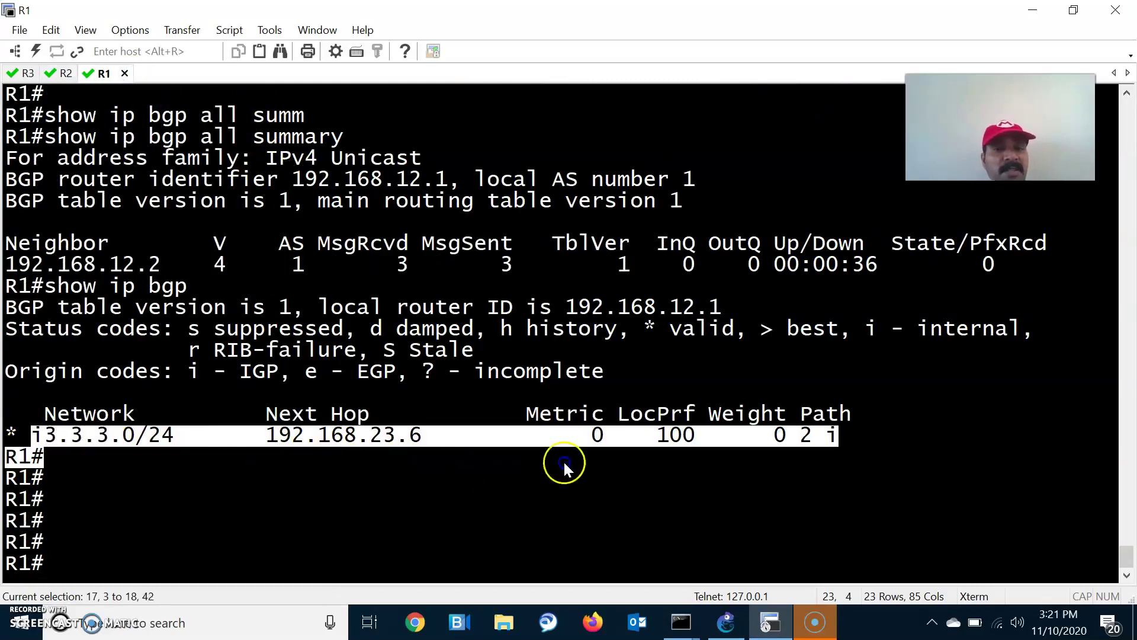
left_click(541, 490)
key("Up")
key("Return")
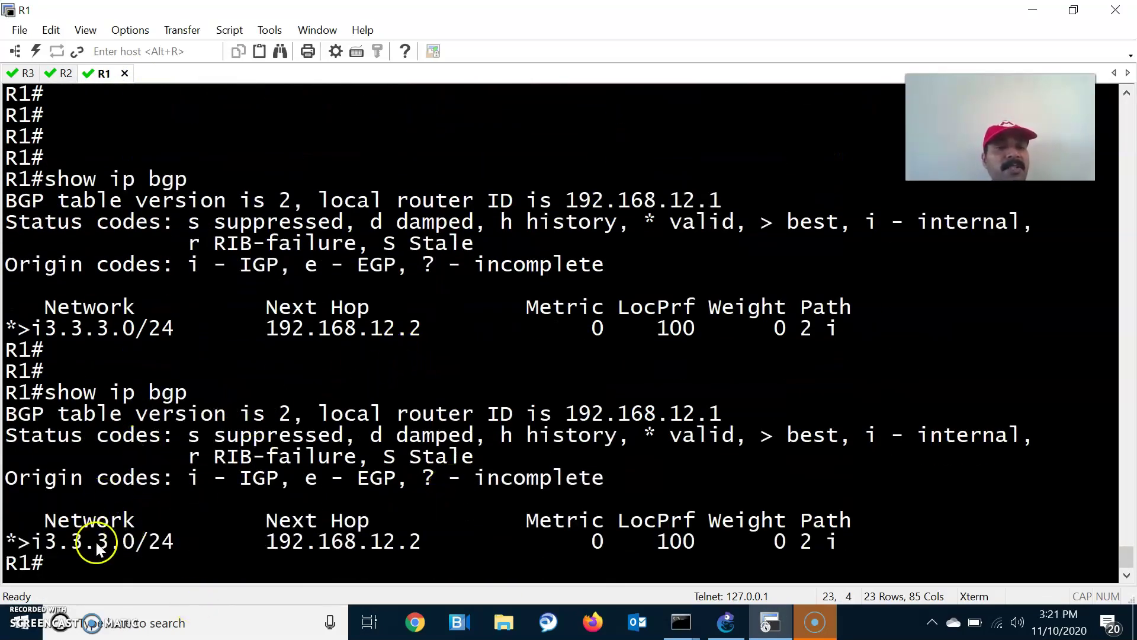
- Compare the status codes and next hop of R1's 3.3.3.0/24 route in the earlier and newer show ip bgp outputs
scroll(118, 414, "up", 6)
scroll(118, 414, "down", 1)
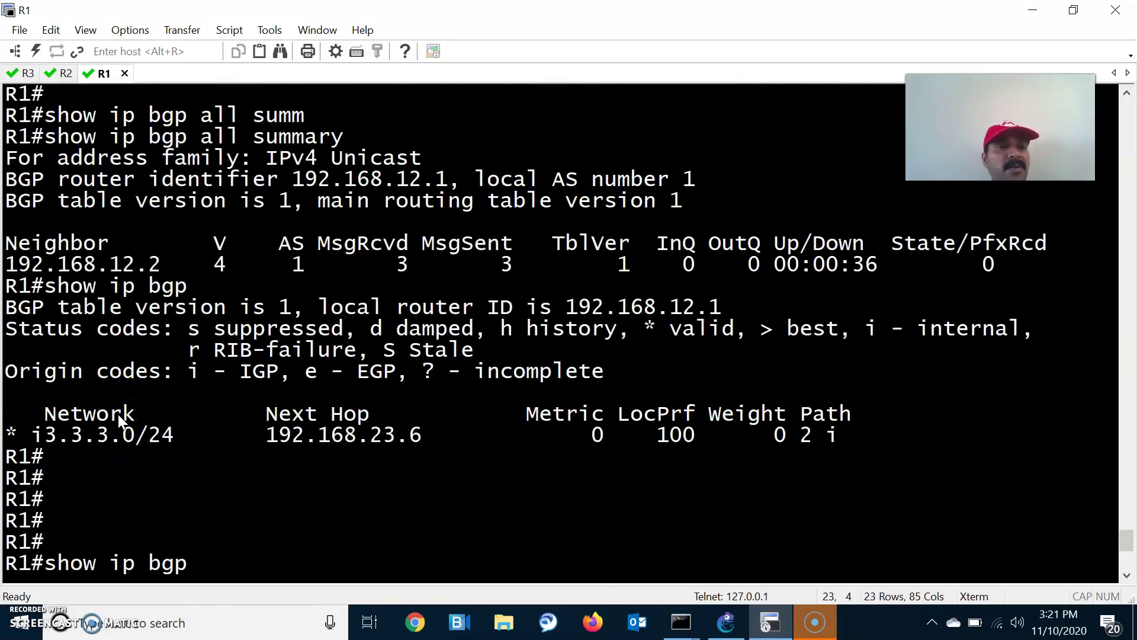
left_click_drag(42, 441, 810, 437)
scroll(237, 430, "down", 2)
scroll(237, 430, "down", 3)
left_click_drag(174, 400, 507, 413)
left_click(435, 434)
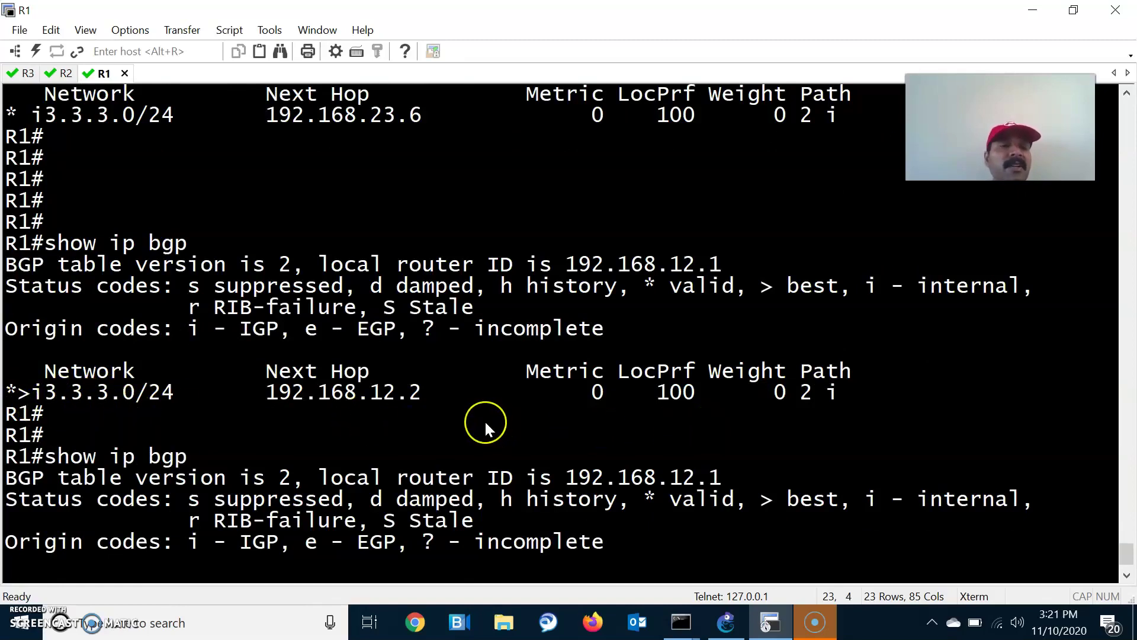
- Open R1's console from the GNS3 topology, rerun show ip bgp, and compare the route's next hop with the topology addresses
key("alt+Tab")
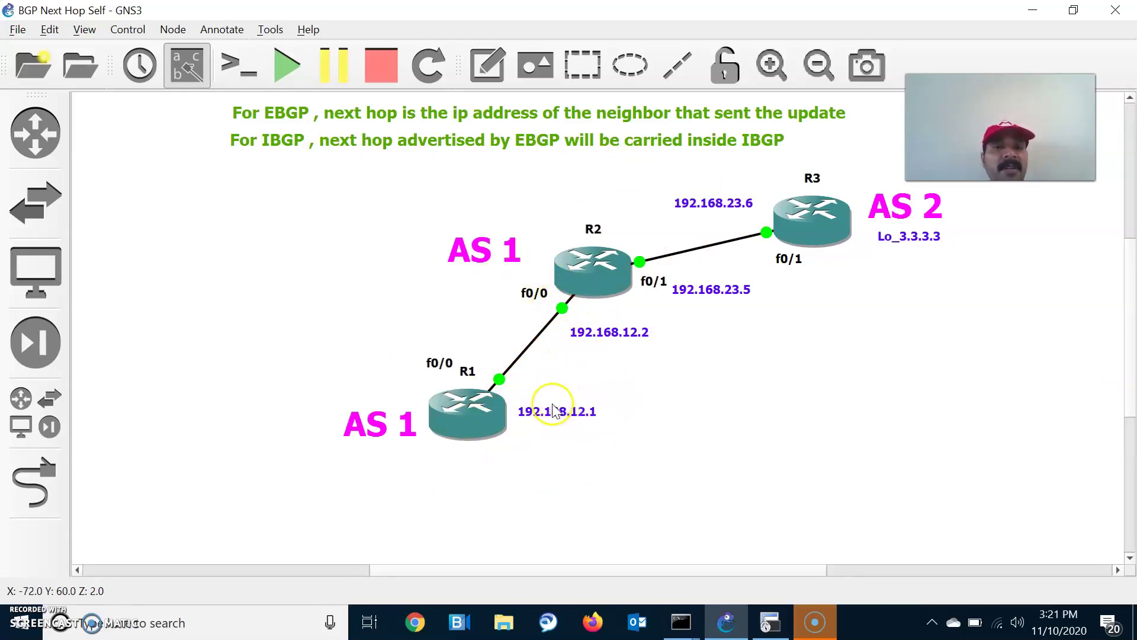
double_click(471, 418)
key("Return")
type("show ip bgp")
key("Return")
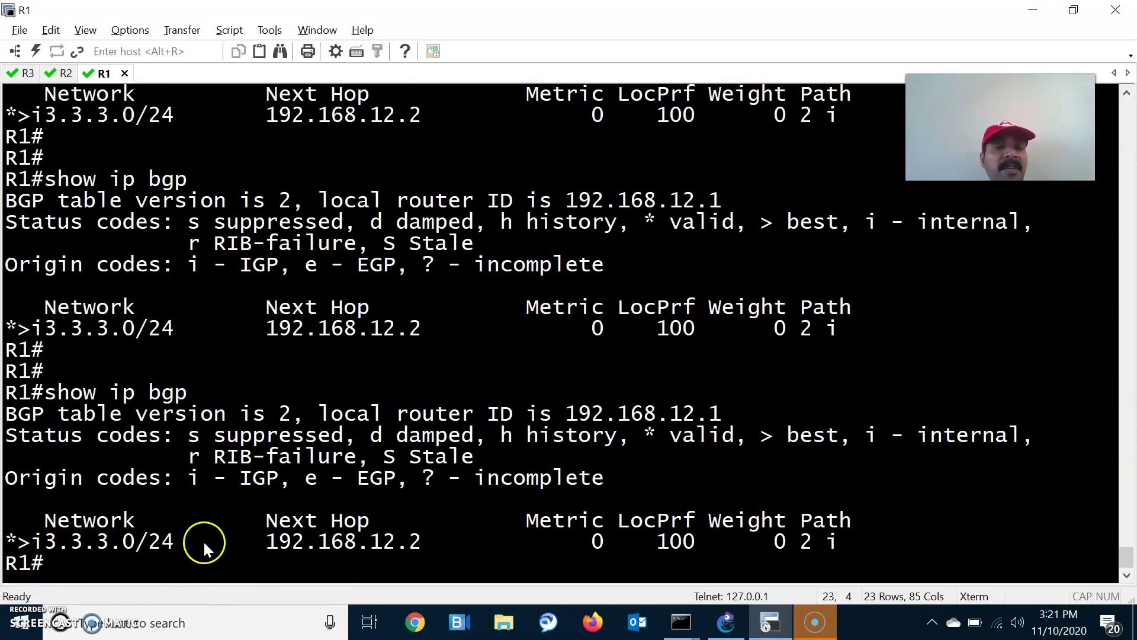
key("alt+Tab")
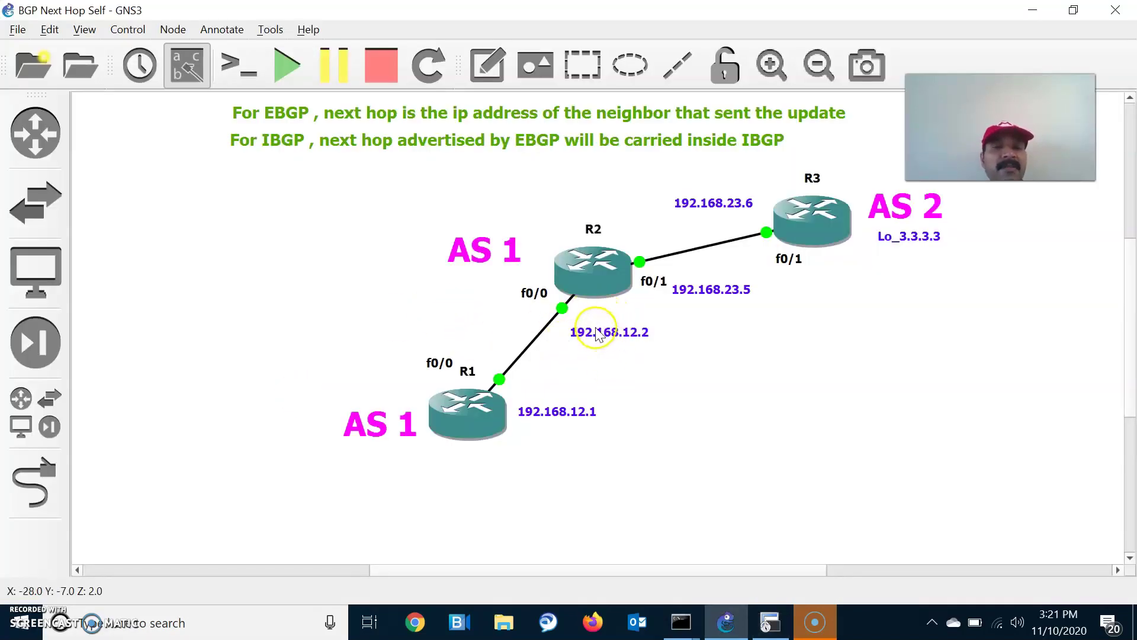